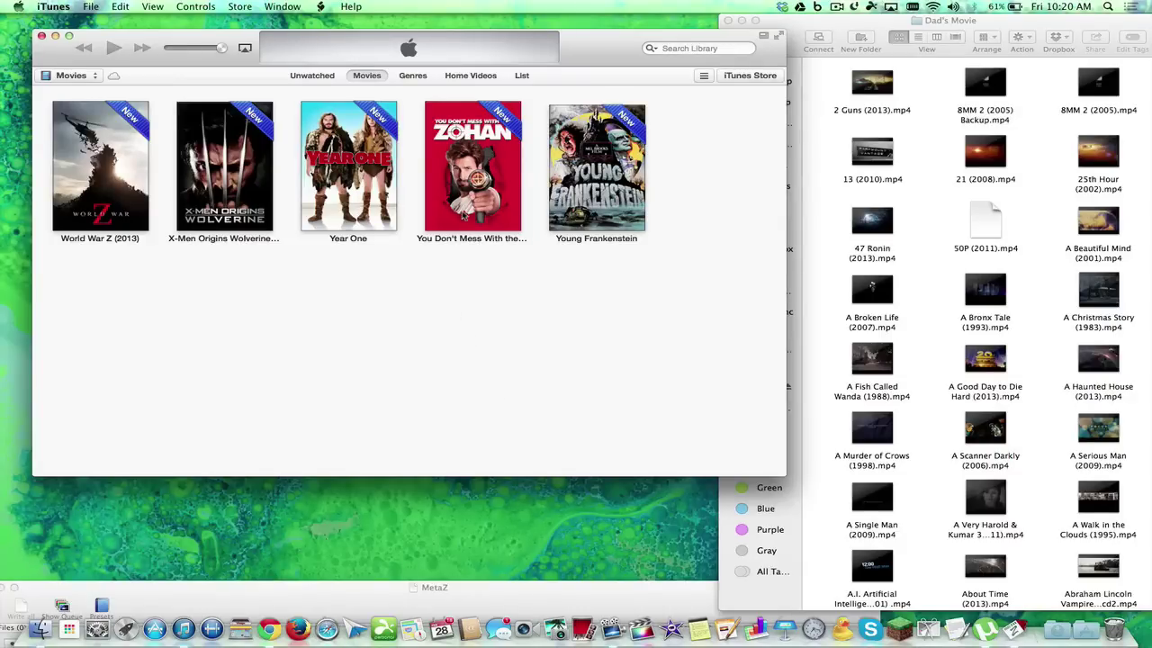
Review the Zohan, Year One and World War Z movie details, then bring Dad's Movie forward
{"action": "left_click", "coordinate": [463, 216]}
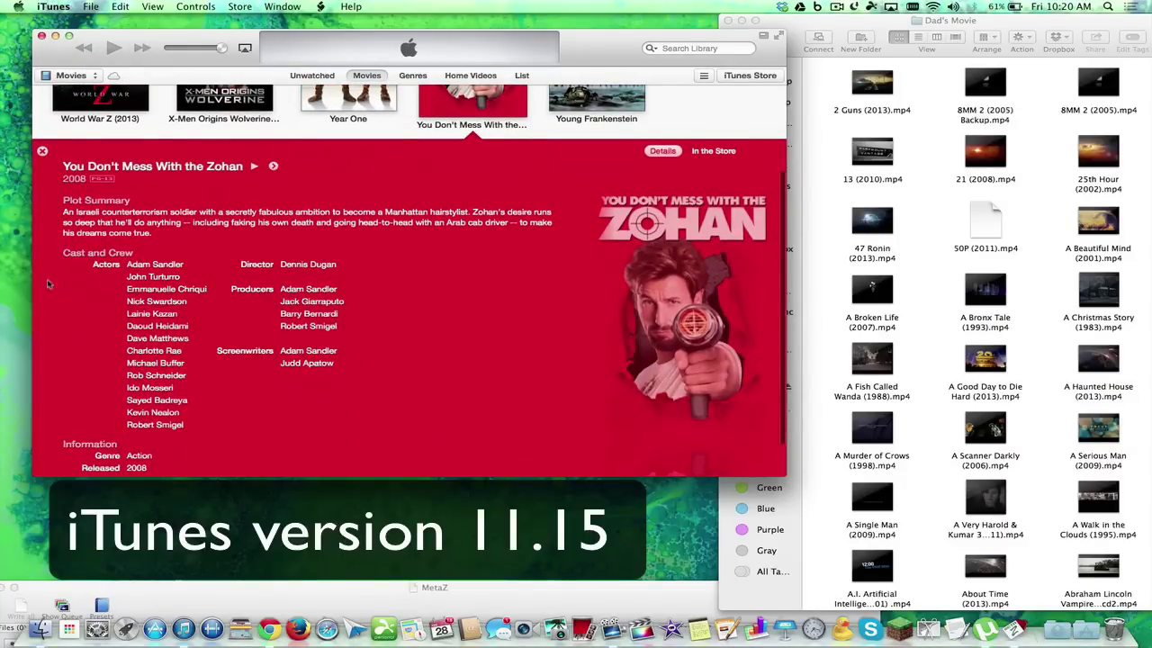
{"action": "scroll", "coordinate": [348, 375], "scroll_direction": "down", "scroll_amount": 2}
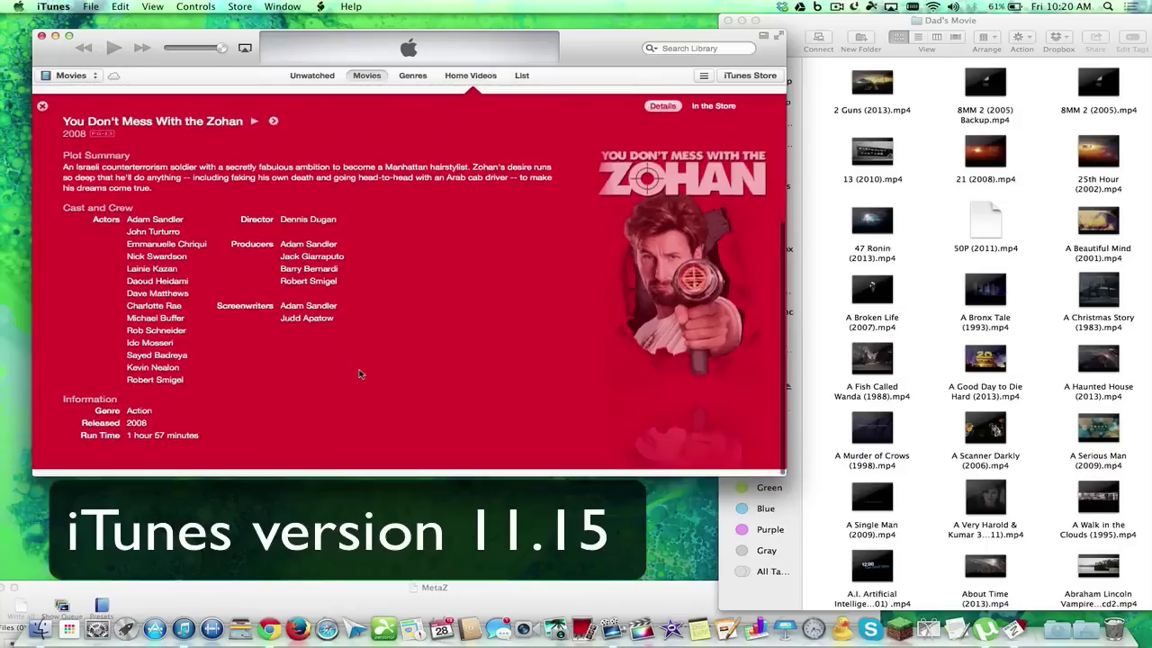
{"action": "scroll", "coordinate": [360, 373], "scroll_direction": "up", "scroll_amount": 4}
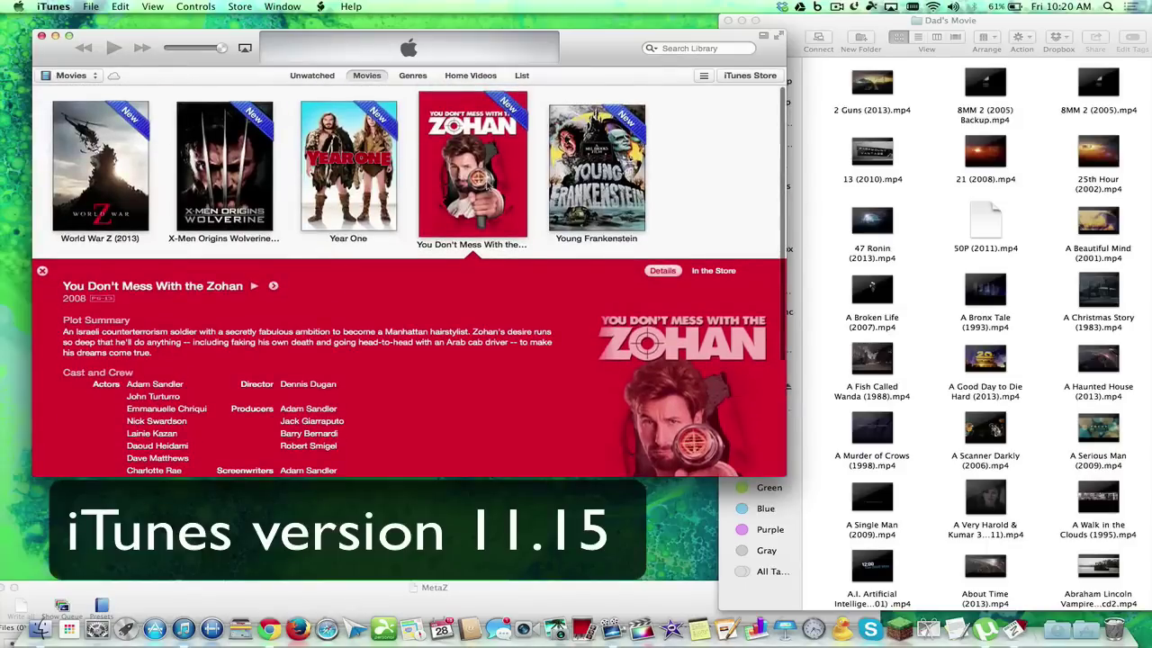
{"action": "left_click", "coordinate": [348, 166]}
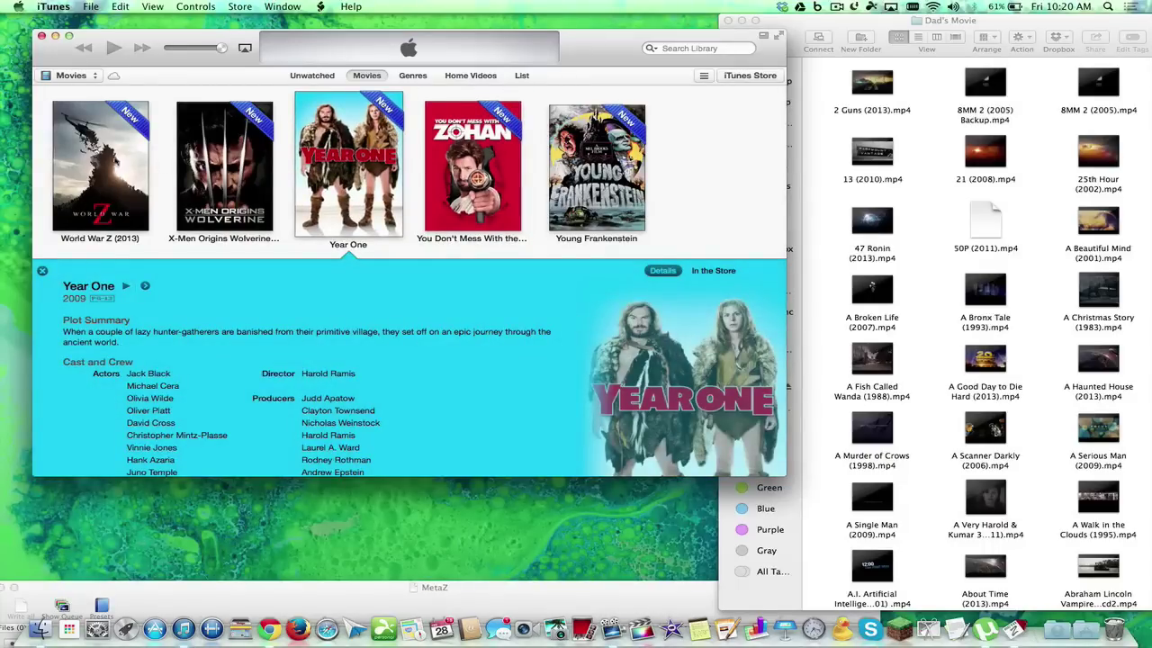
{"action": "key", "text": "Left"}
{"action": "key", "text": "Left"}
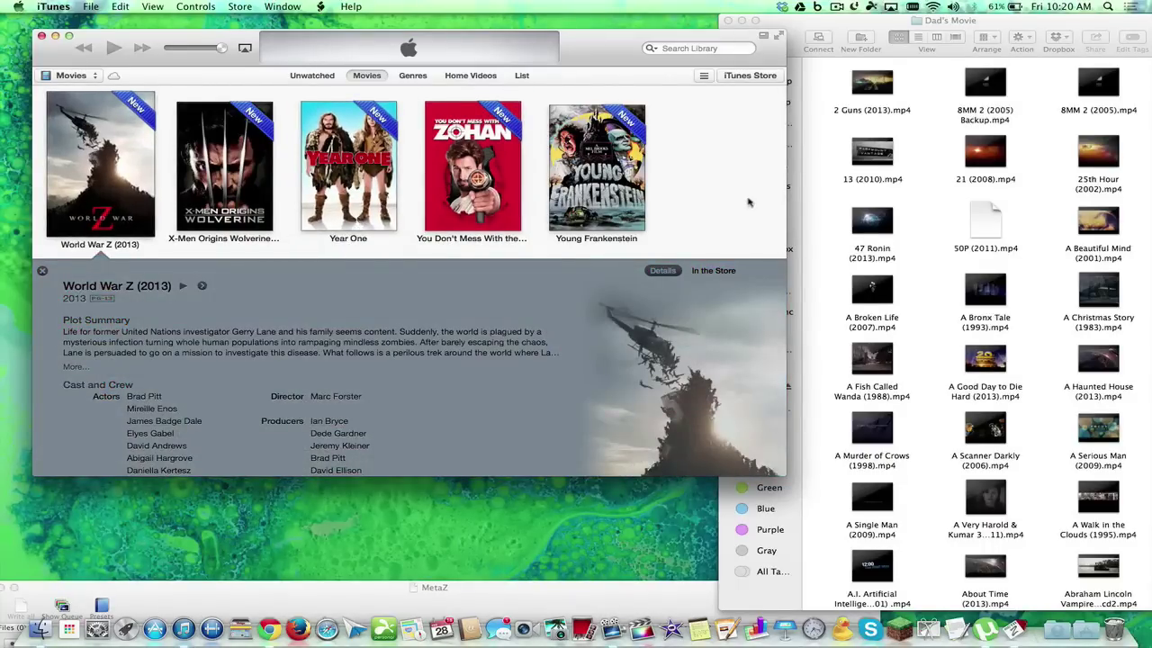
{"action": "left_click", "coordinate": [937, 135]}
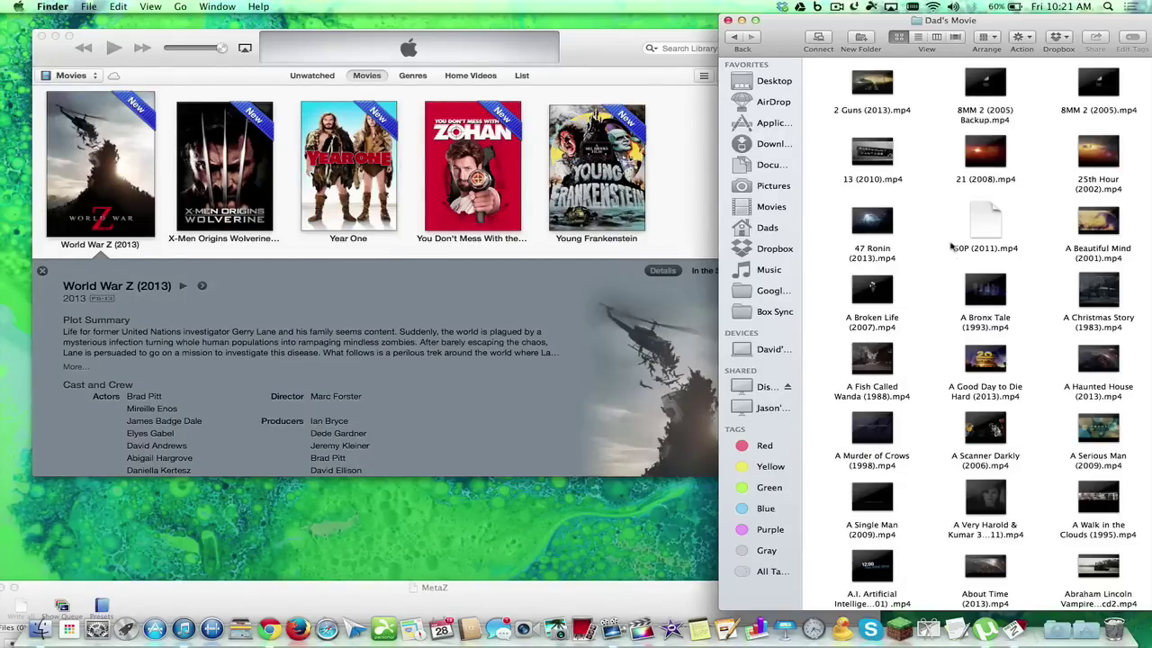
{"action": "scroll", "coordinate": [993, 340], "scroll_direction": "down", "scroll_amount": 3}
{"action": "scroll", "coordinate": [992, 335], "scroll_direction": "down", "scroll_amount": 8}
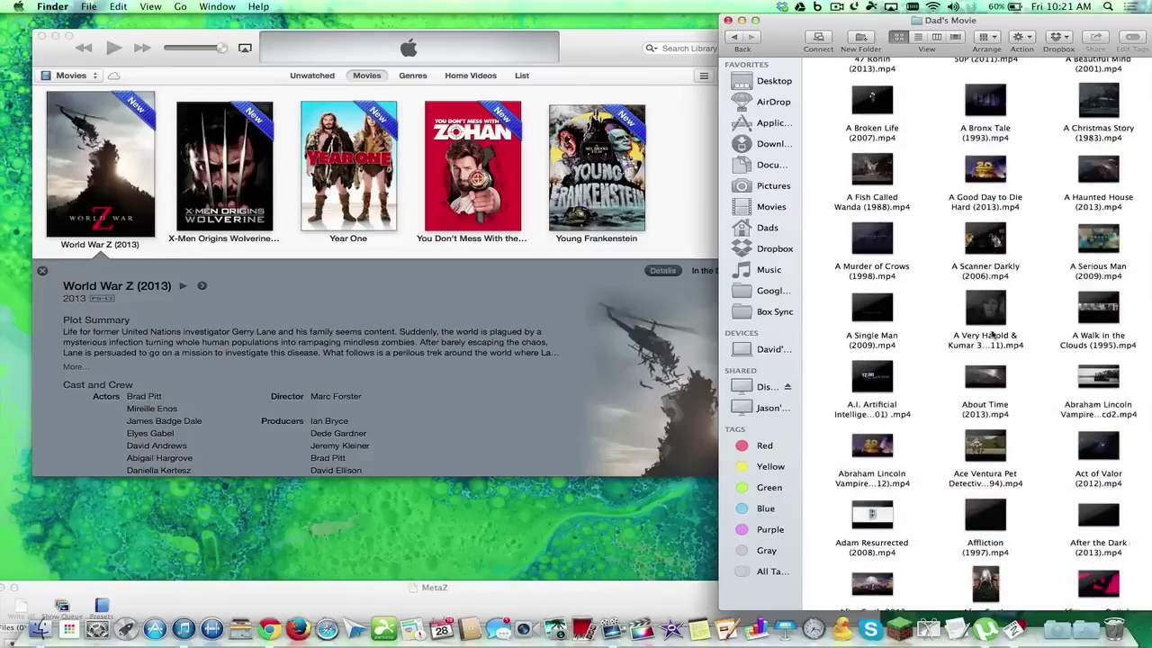
{"action": "scroll", "coordinate": [992, 335], "scroll_direction": "down", "scroll_amount": 8}
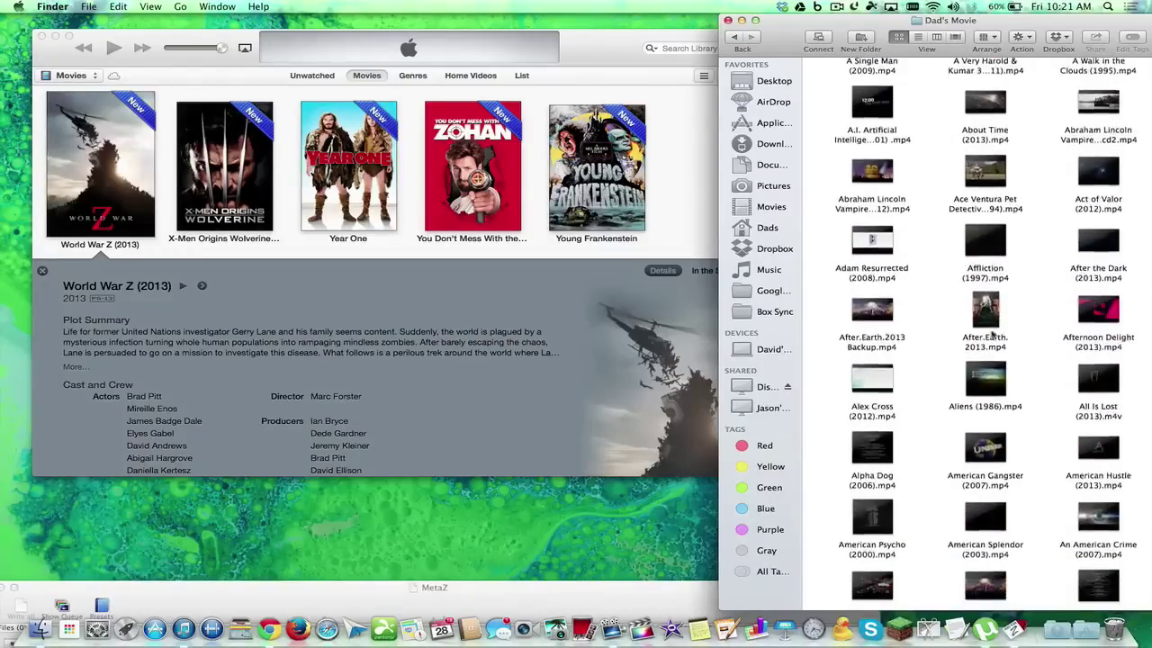
{"action": "scroll", "coordinate": [992, 334], "scroll_direction": "down", "scroll_amount": 4}
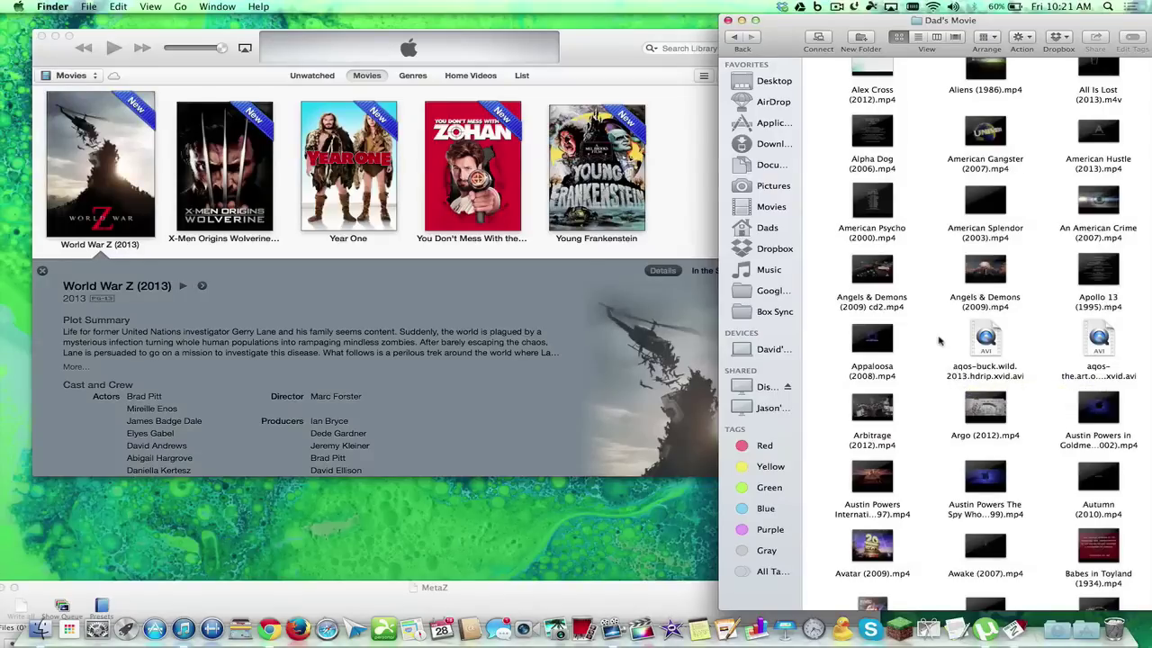
{"action": "scroll", "coordinate": [938, 341], "scroll_direction": "up", "scroll_amount": 5}
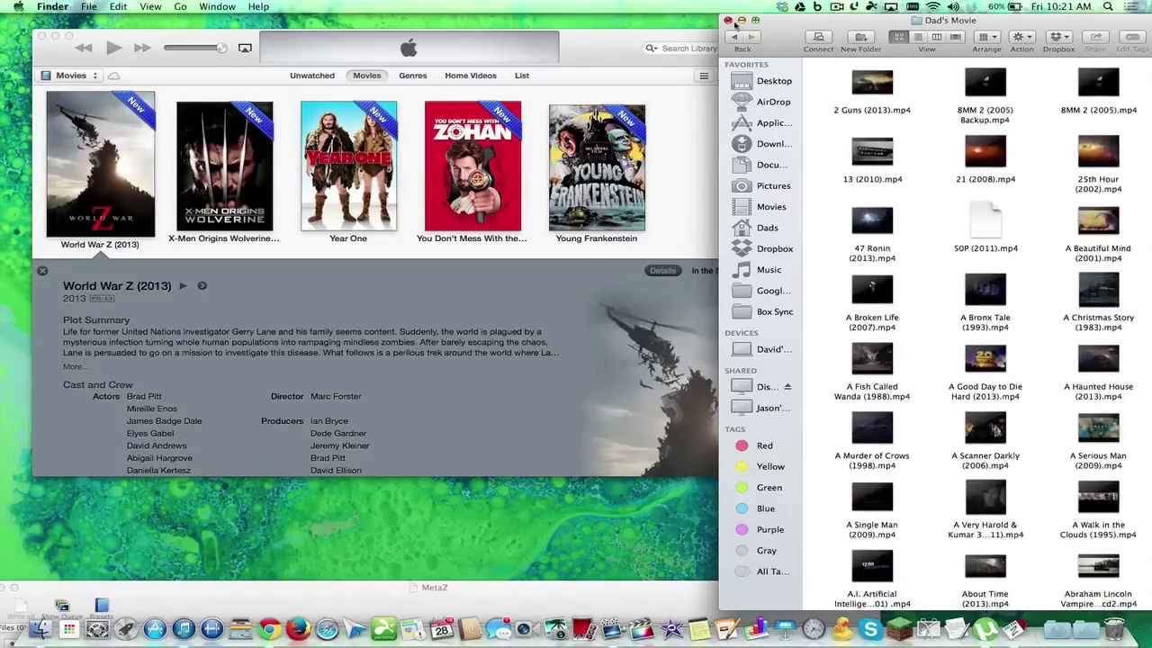
Drag the RoboCop and The Human Race files from Finder into iTunes and view them in Home Videos
{"action": "left_click", "coordinate": [729, 21]}
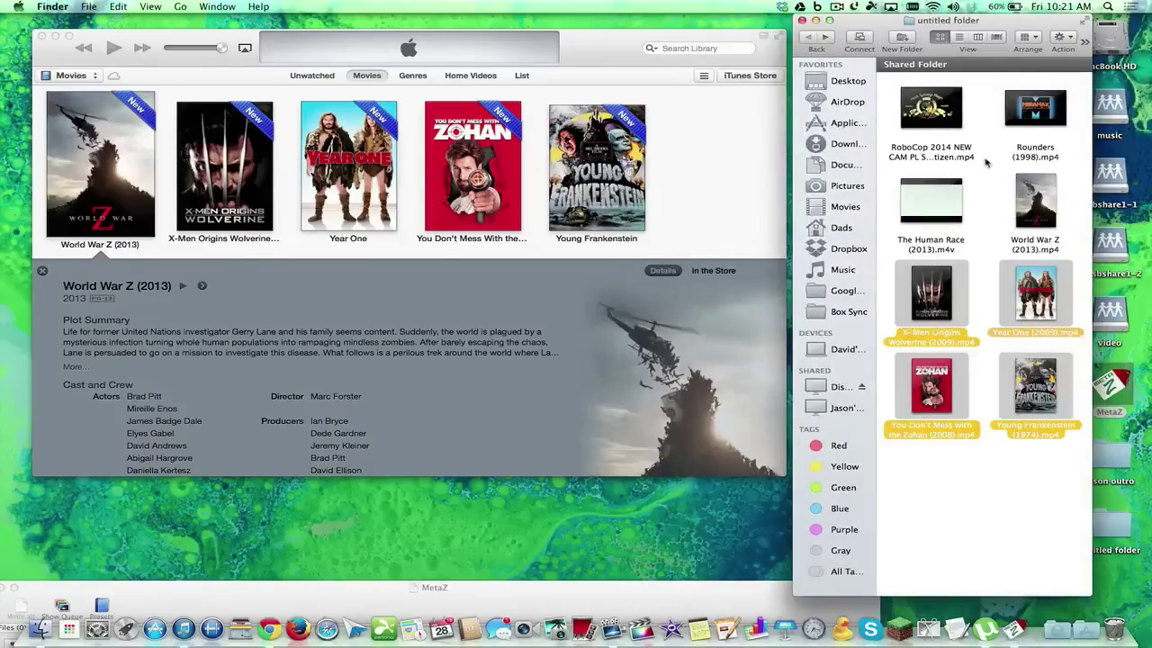
{"action": "left_click", "coordinate": [987, 162]}
{"action": "left_click", "coordinate": [714, 176]}
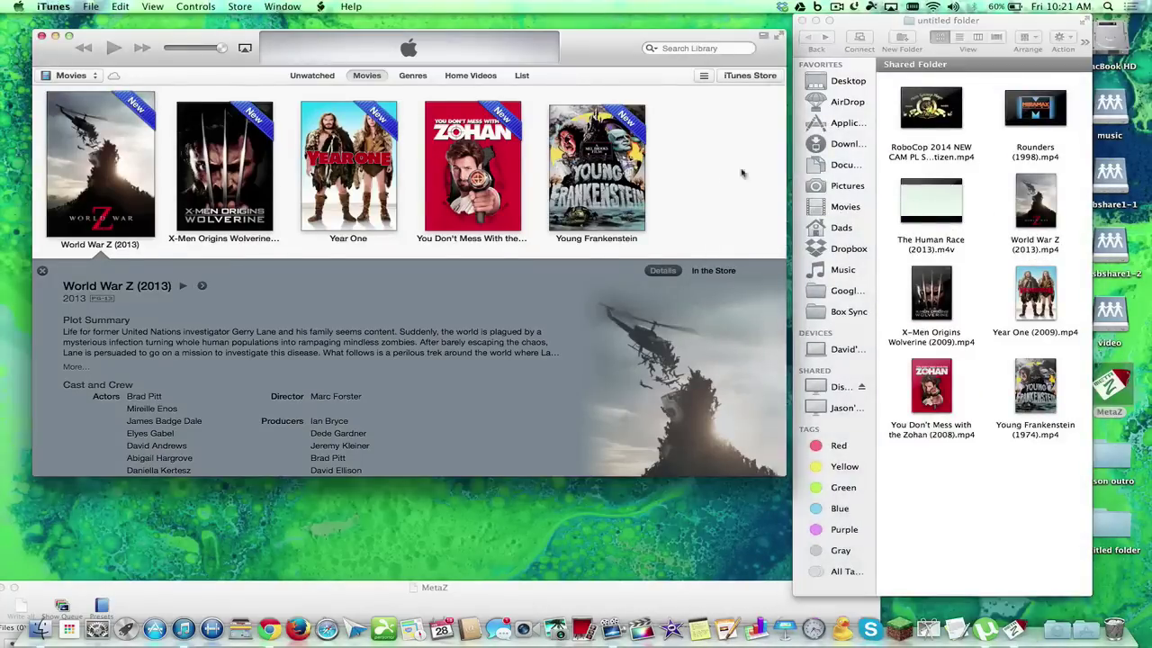
{"action": "left_click_drag", "start_coordinate": [885, 85], "coordinate": [972, 195]}
{"action": "mouse_move", "coordinate": [939, 125]}
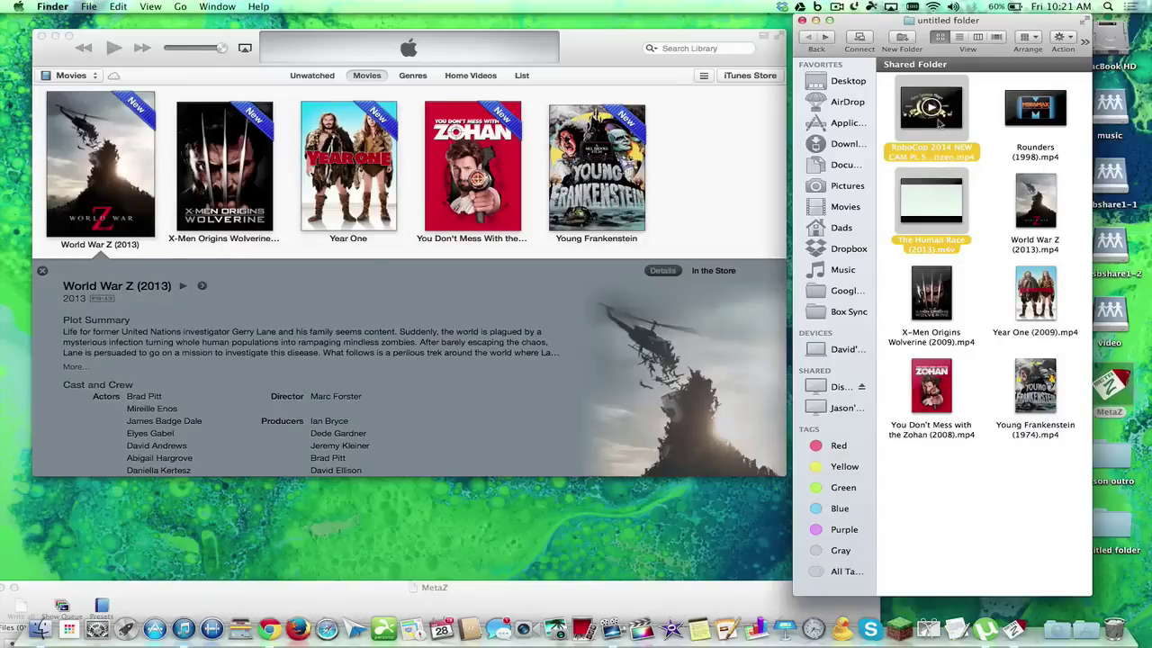
{"action": "left_click_drag", "start_coordinate": [859, 129], "coordinate": [718, 153]}
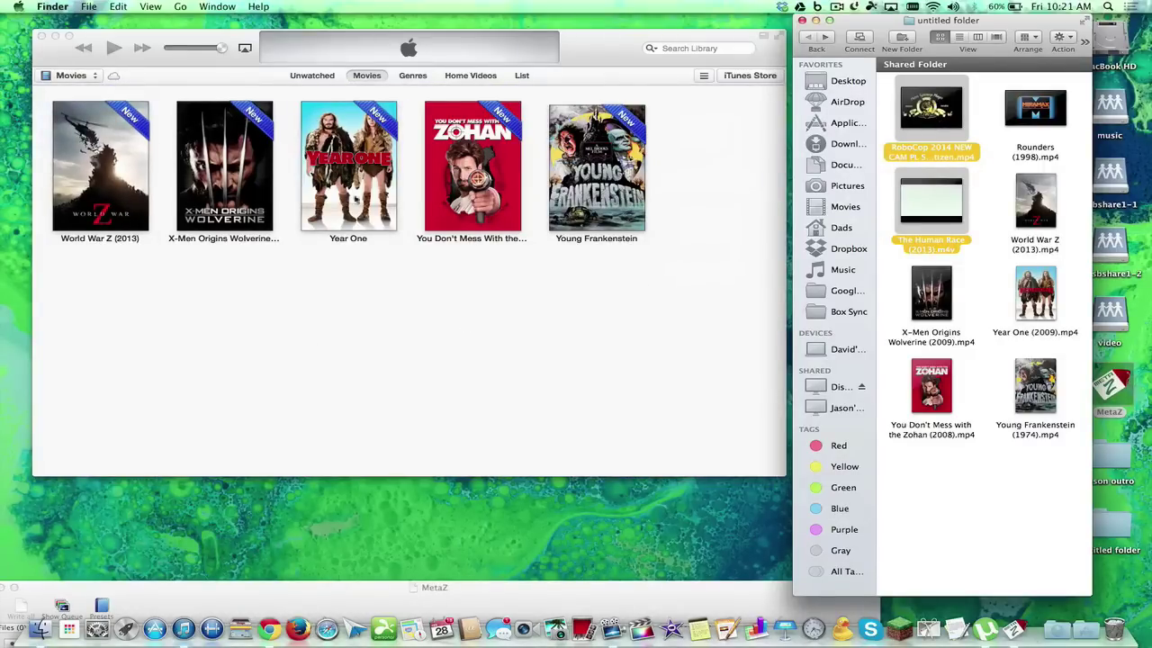
{"action": "left_click", "coordinate": [469, 76]}
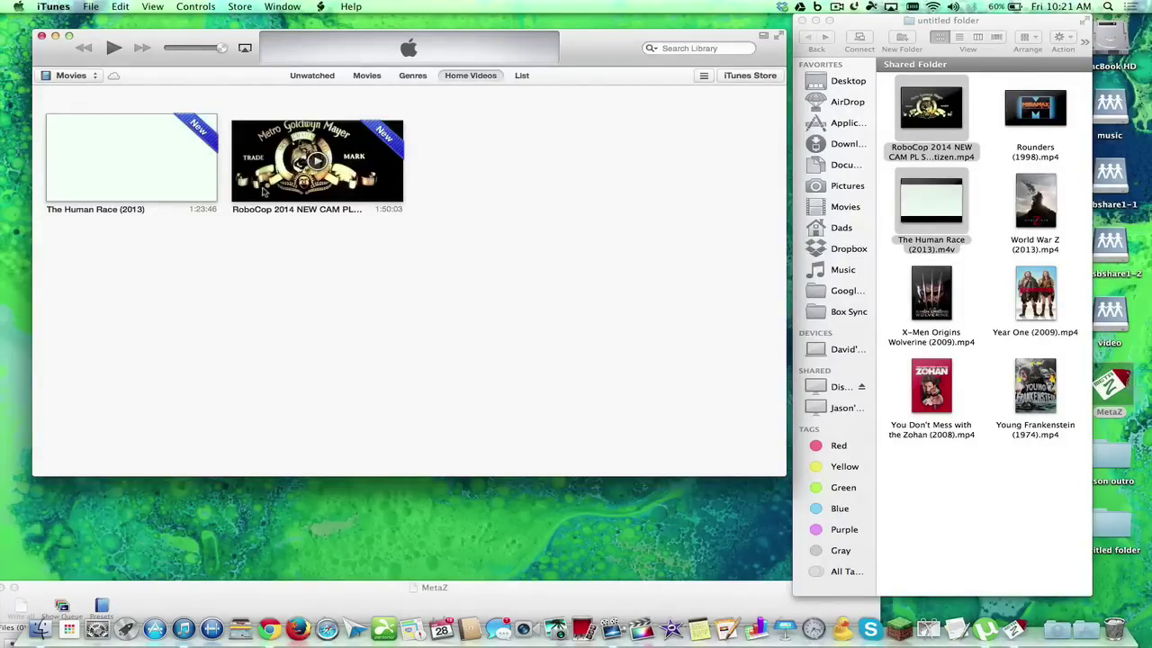
{"action": "left_click", "coordinate": [263, 190]}
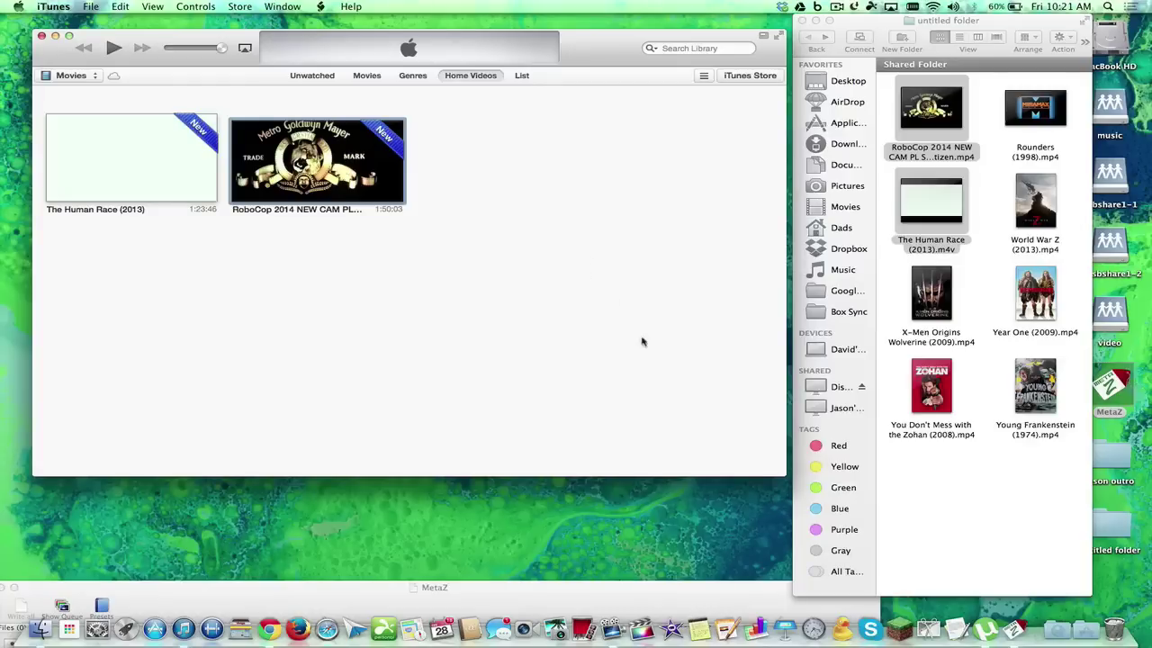
Pull the empty MetaZ window into full view, then switch to Chrome's MetaZ MacUpdate page
{"action": "left_click", "coordinate": [534, 599]}
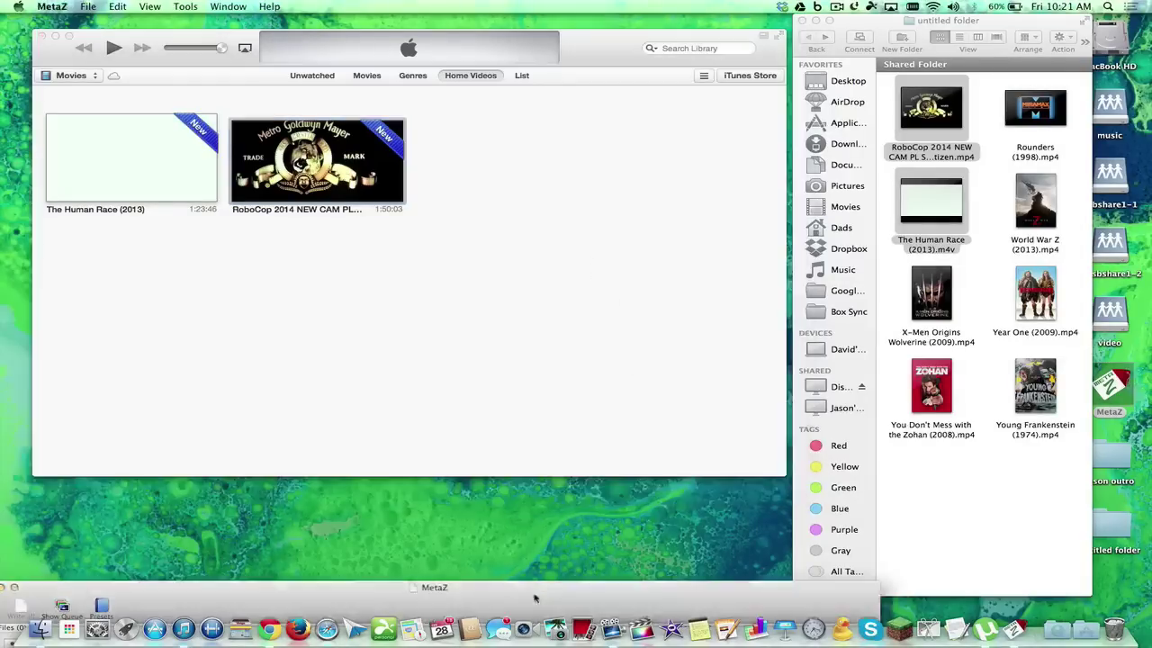
{"action": "left_click_drag", "start_coordinate": [534, 598], "coordinate": [671, 223]}
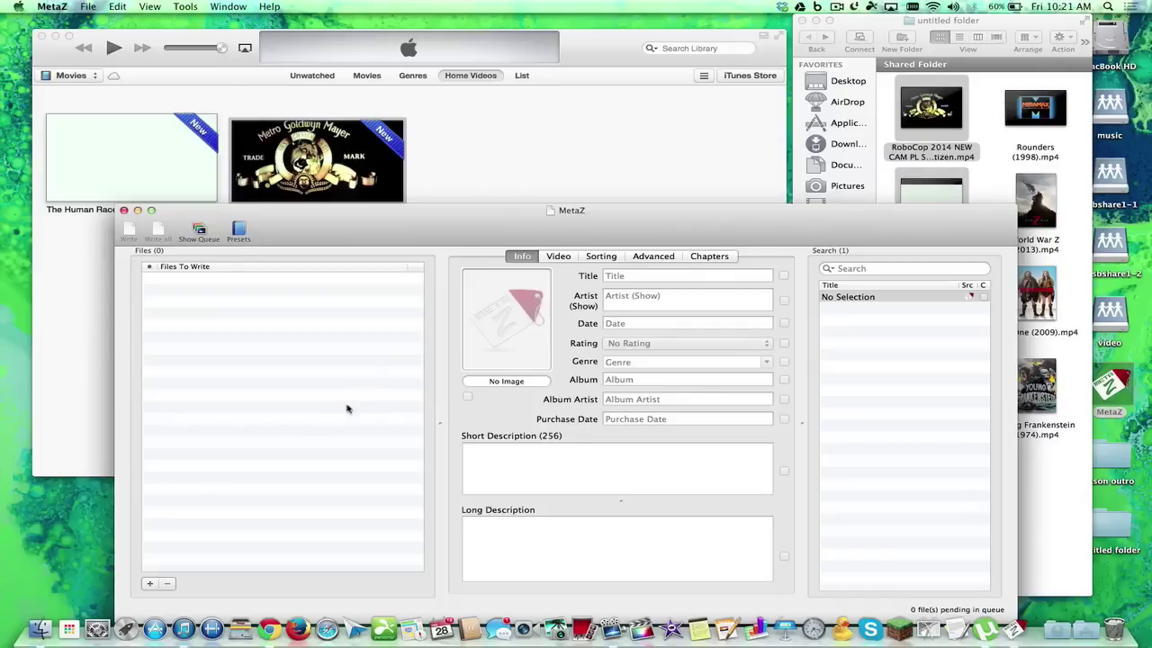
{"action": "left_click", "coordinate": [268, 628]}
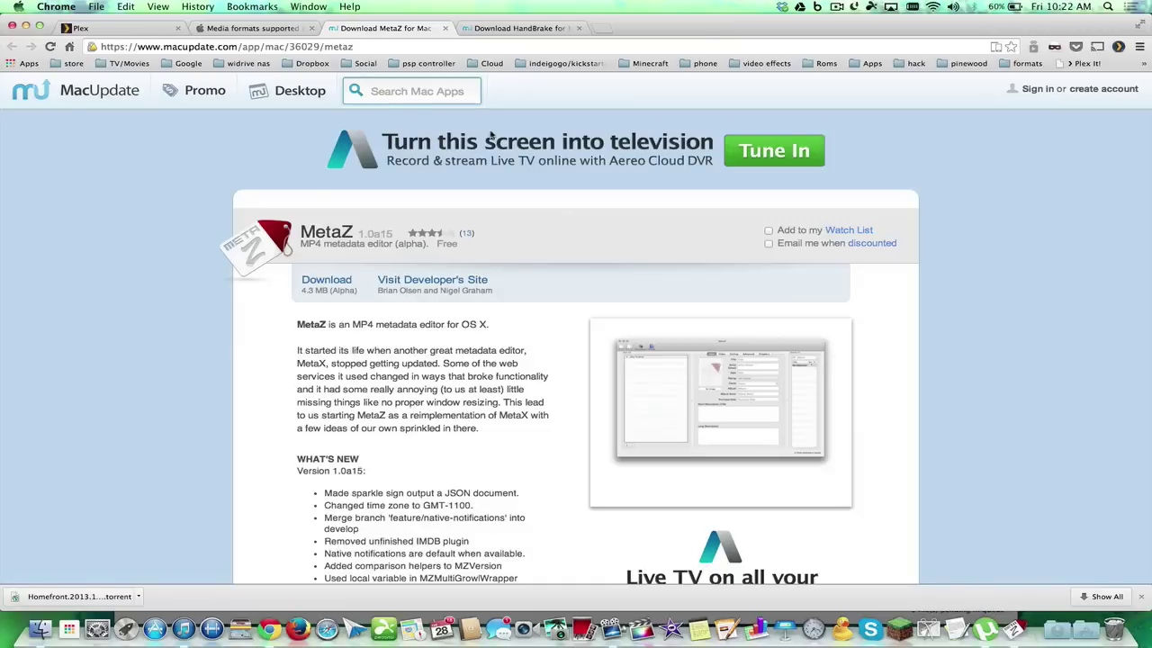
Flip between the HandBrake, QuickTime media formats and MetaZ tabs, ending on Plex's Dads Movies library
{"action": "left_click", "coordinate": [510, 28]}
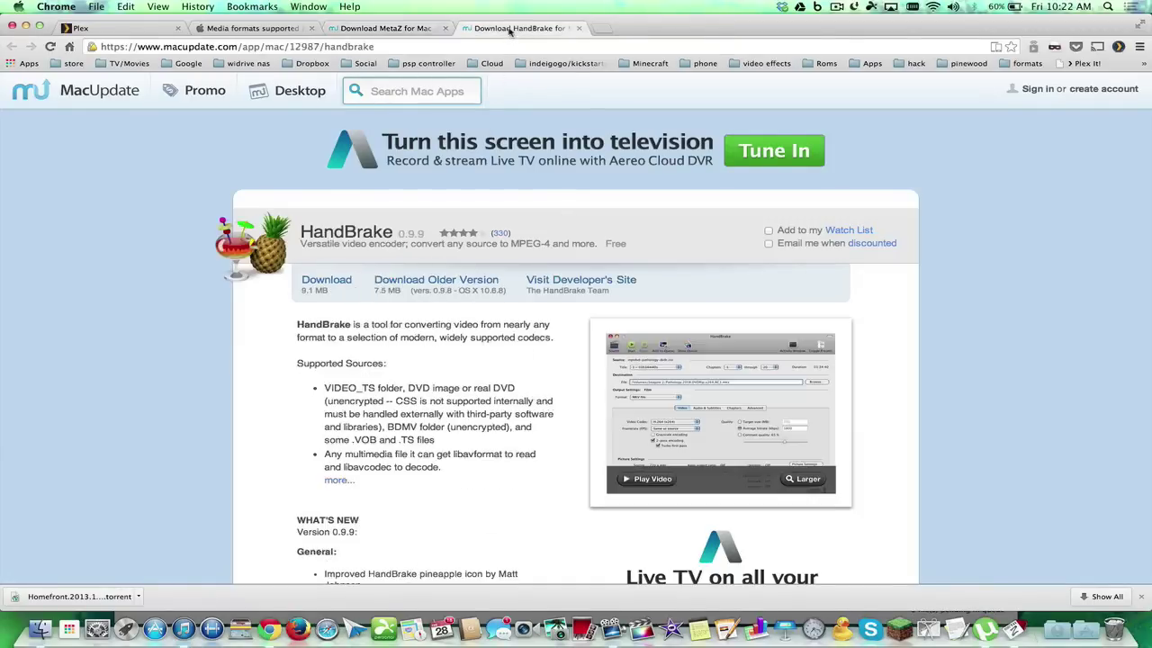
{"action": "left_click", "coordinate": [282, 30]}
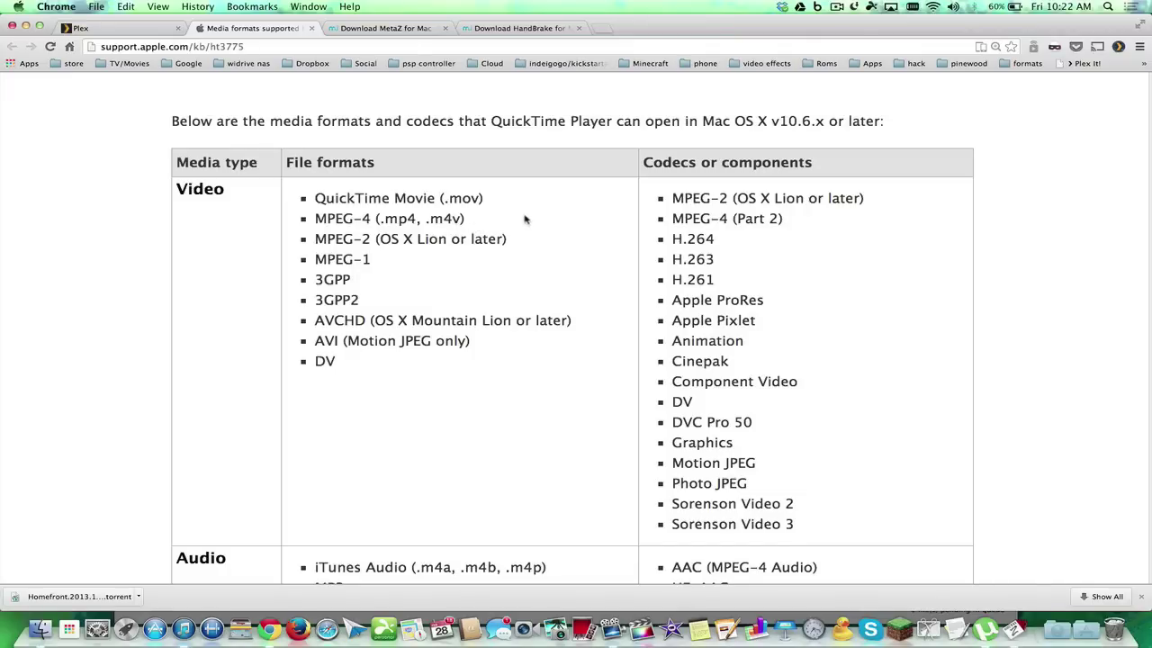
{"action": "left_click", "coordinate": [508, 28]}
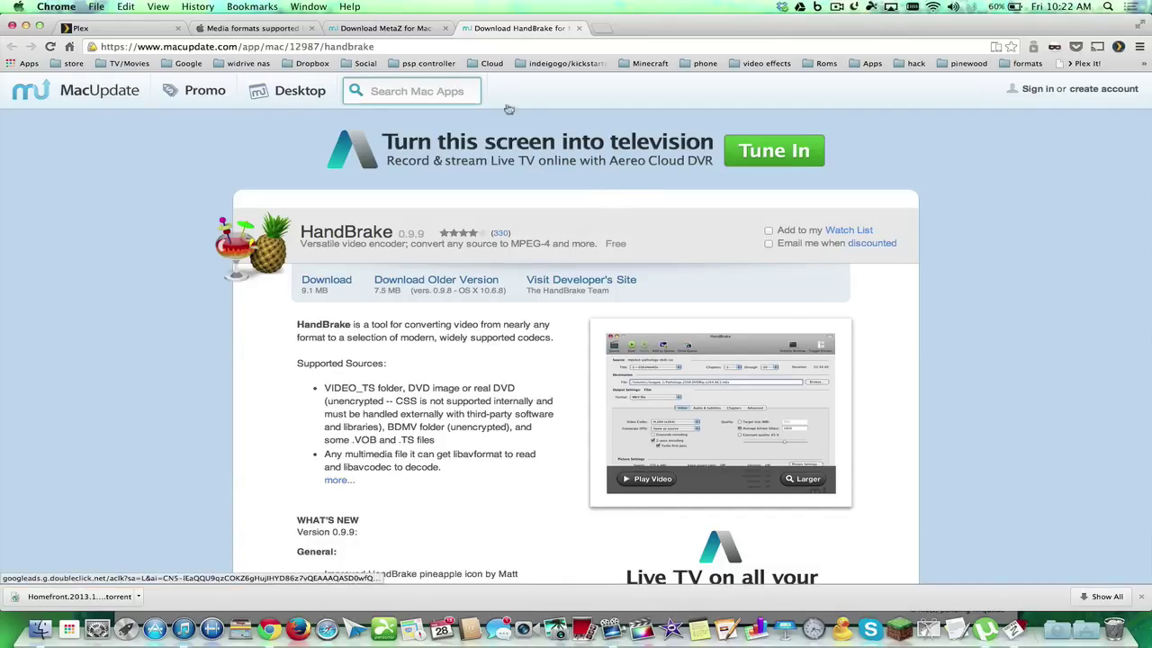
{"action": "left_click", "coordinate": [353, 29]}
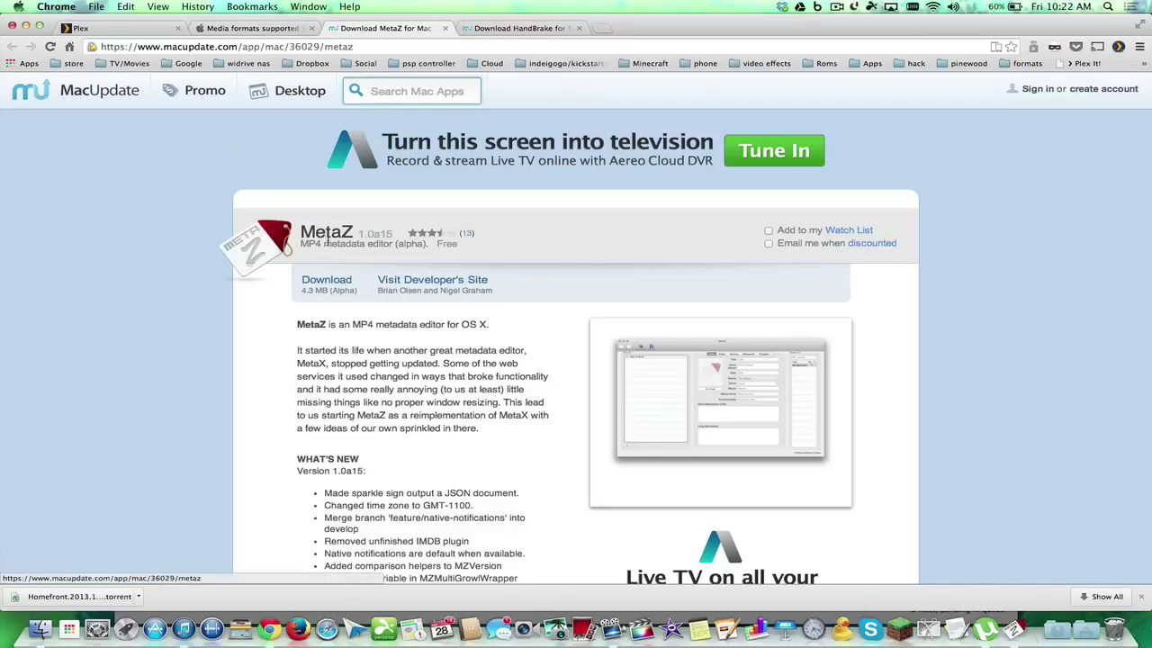
{"action": "left_click", "coordinate": [135, 28]}
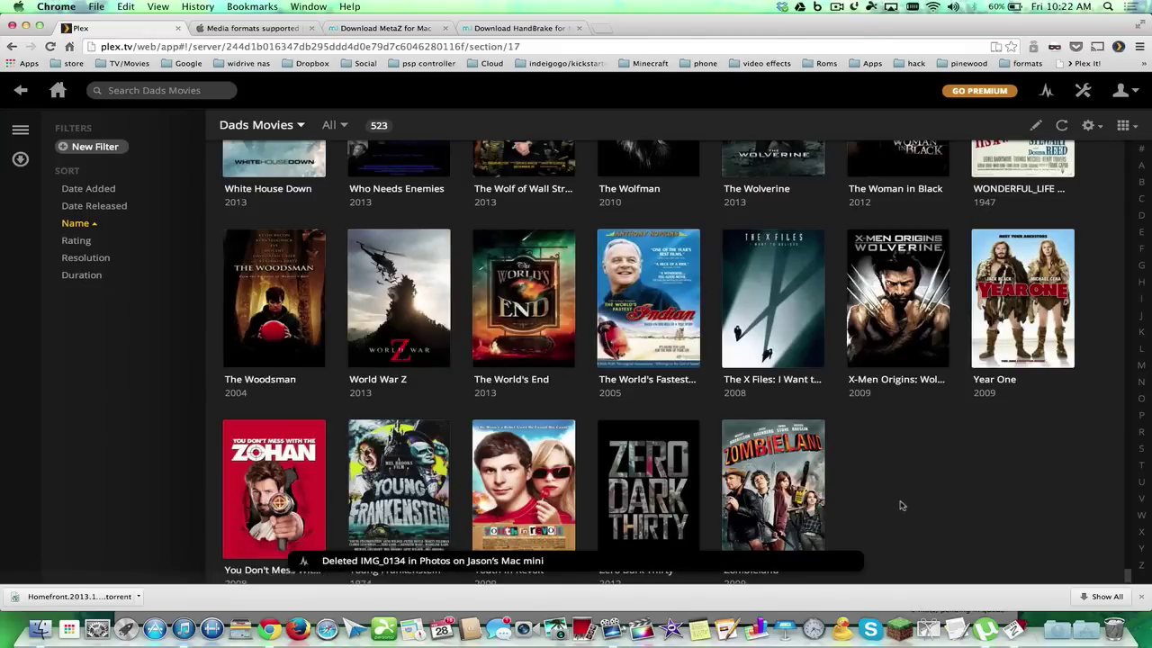
Scroll down the Dads Movies poster grid to its last titles, such as Zombieland
{"action": "scroll", "coordinate": [902, 502], "scroll_direction": "down", "scroll_amount": 1}
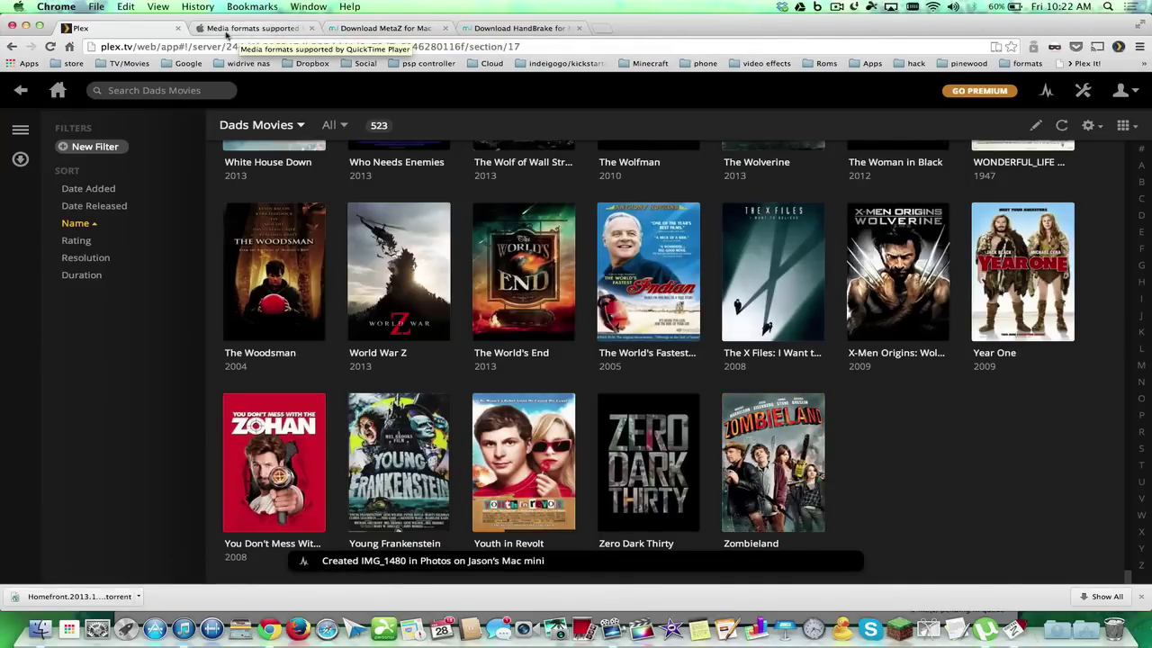
Minimize Chrome and bring the shared Finder folder forward to check The Human Race and RoboCop files
{"action": "left_click", "coordinate": [26, 28]}
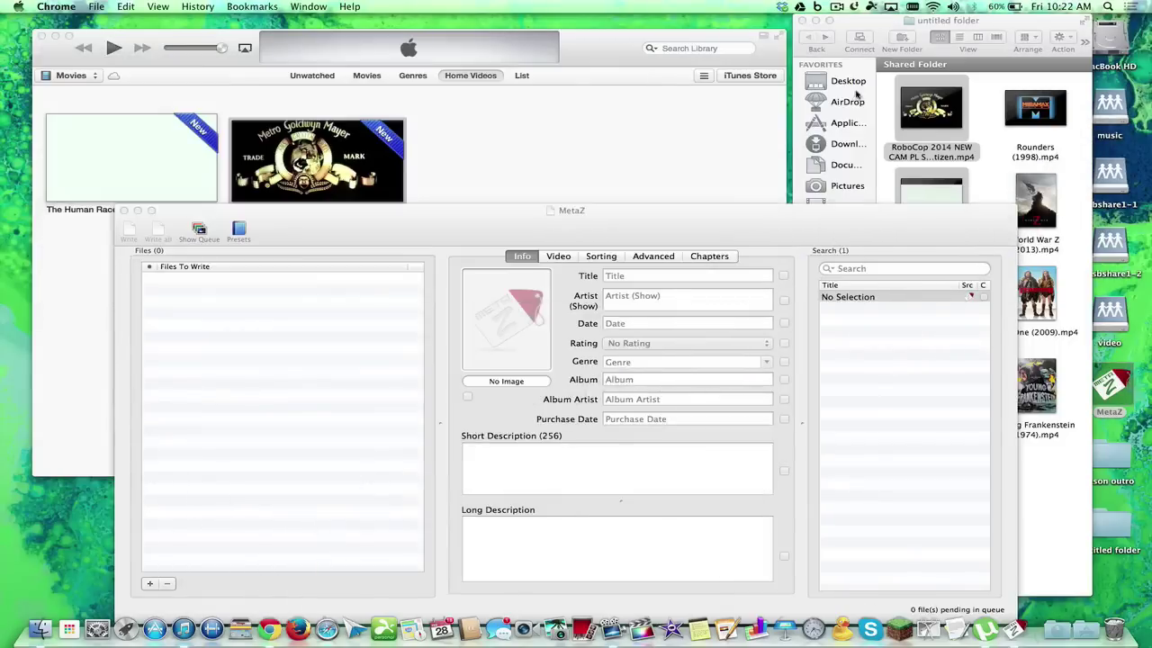
{"action": "left_click", "coordinate": [861, 28]}
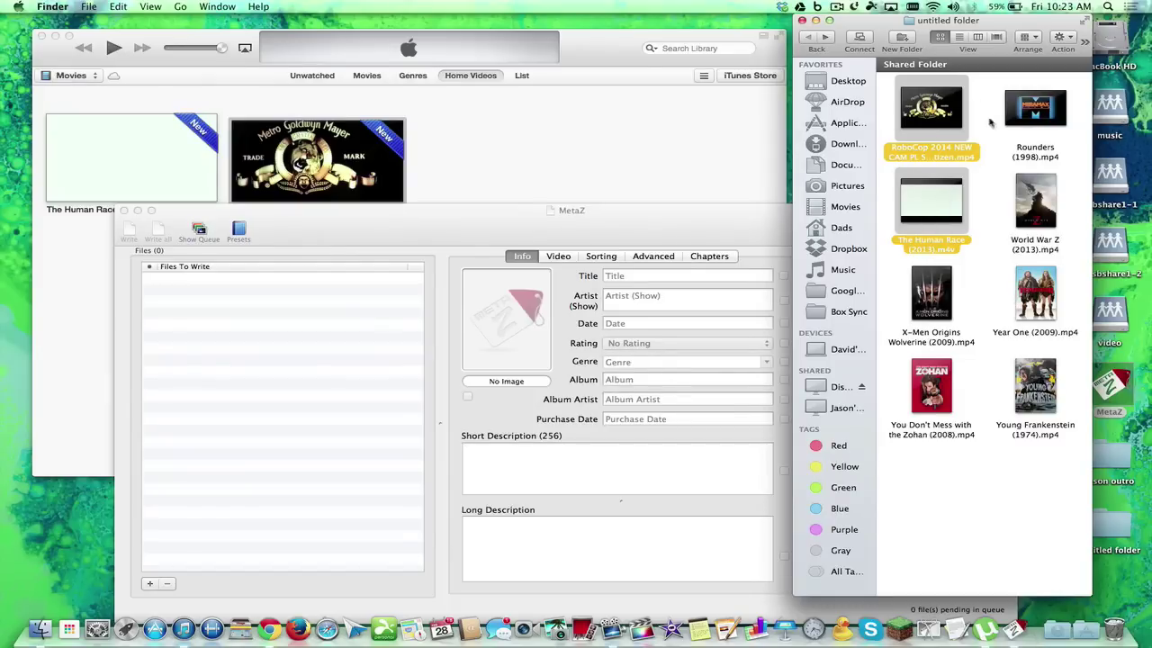
{"action": "mouse_move", "coordinate": [936, 212]}
Delete both home videos, The Human Race and RoboCop, from the iTunes library
{"action": "left_click", "coordinate": [565, 140]}
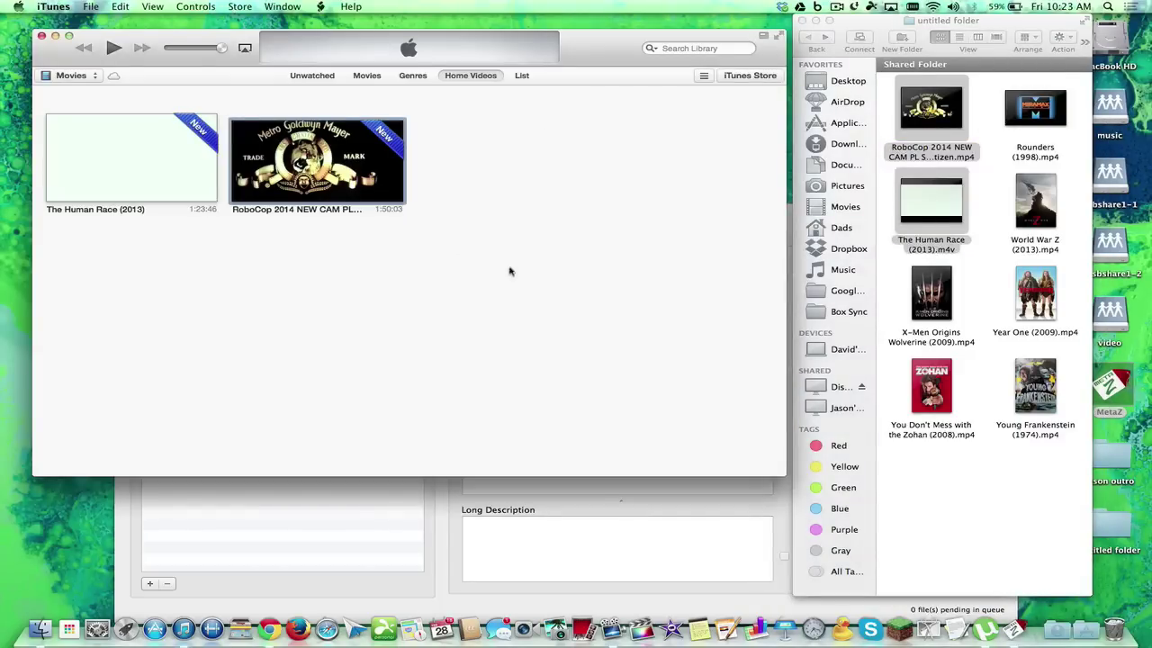
{"action": "left_click_drag", "start_coordinate": [509, 270], "coordinate": [130, 111]}
{"action": "right_click", "coordinate": [127, 117]}
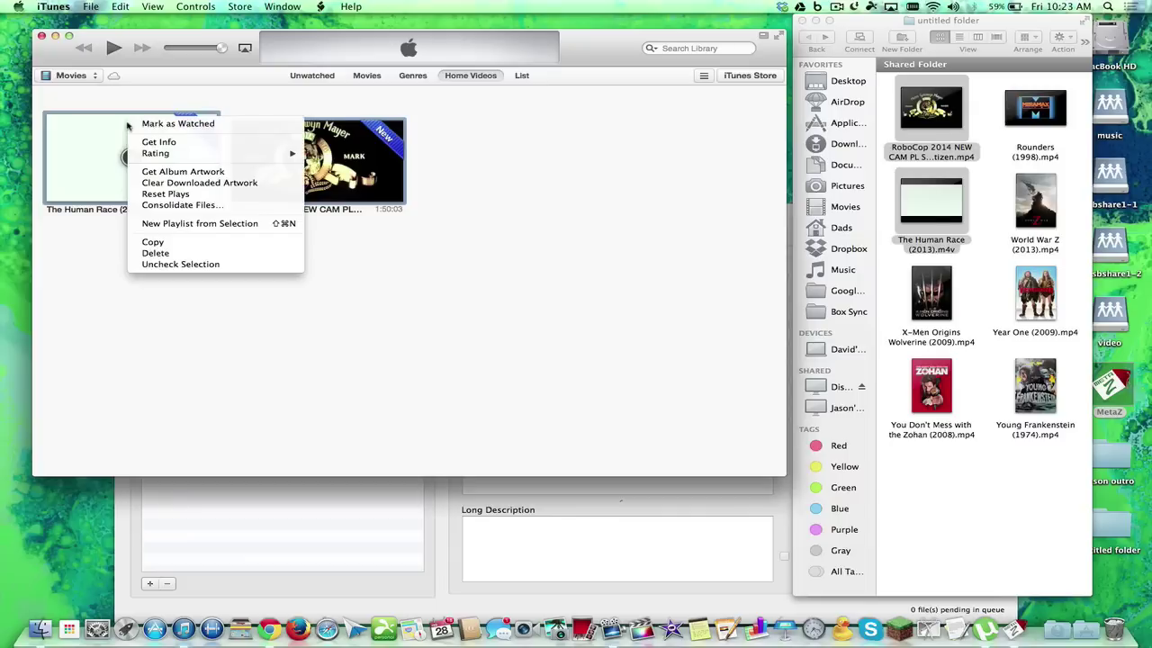
{"action": "left_click", "coordinate": [157, 255]}
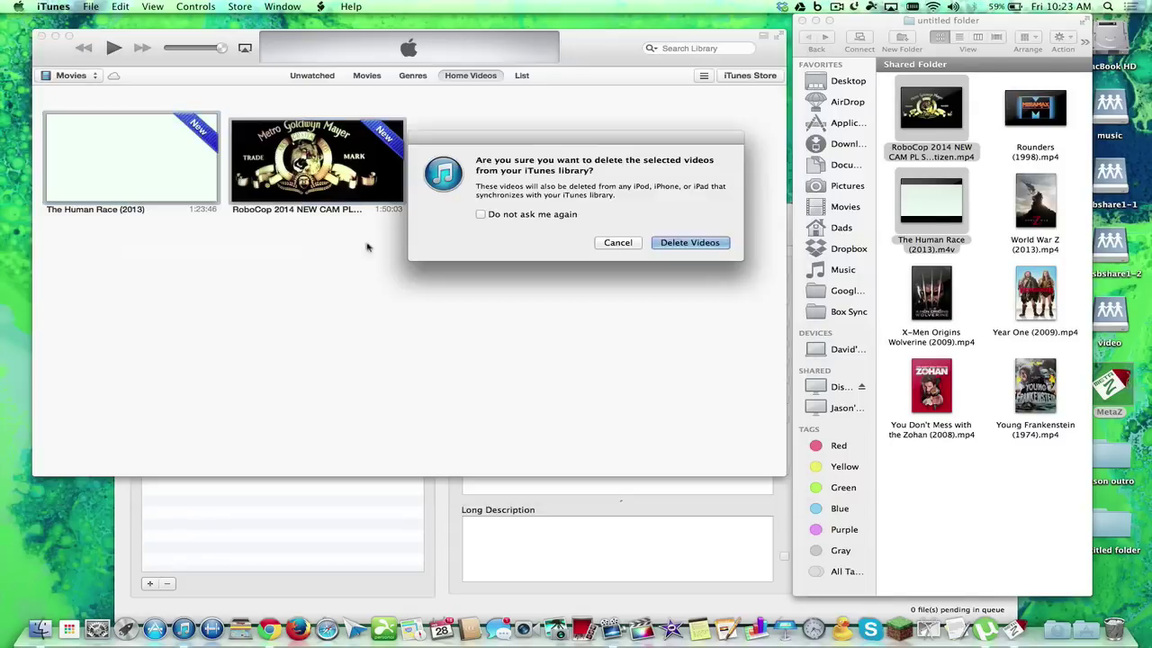
{"action": "left_click", "coordinate": [661, 243]}
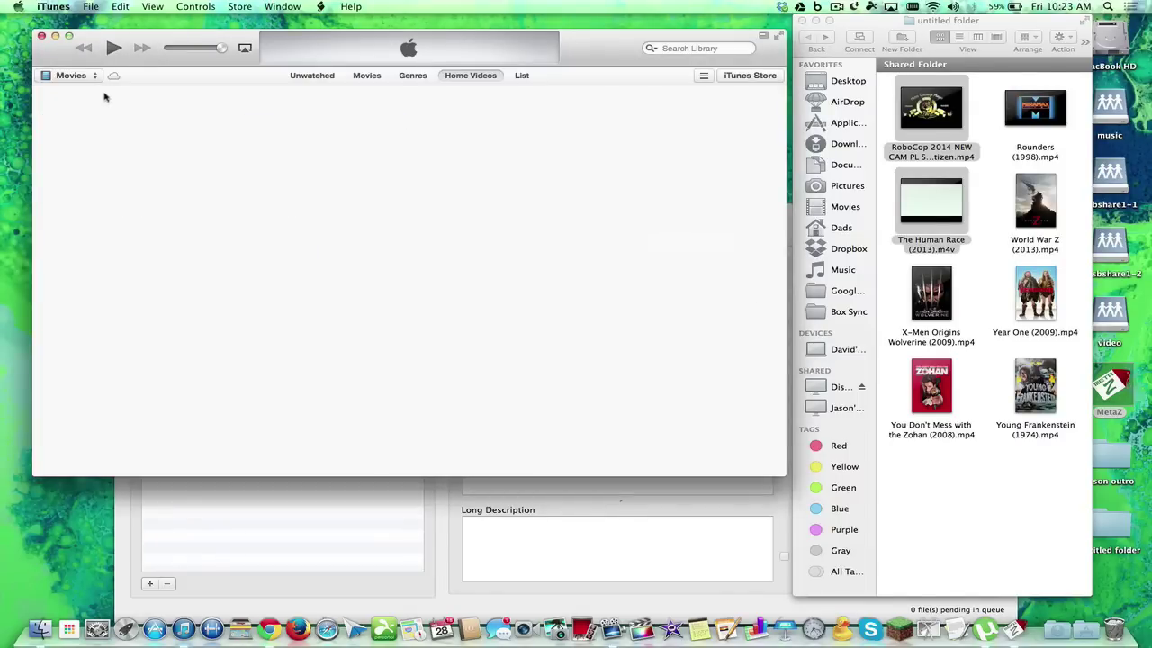
Delete all five tagged movies from the iTunes Movies library
{"action": "left_click", "coordinate": [353, 78]}
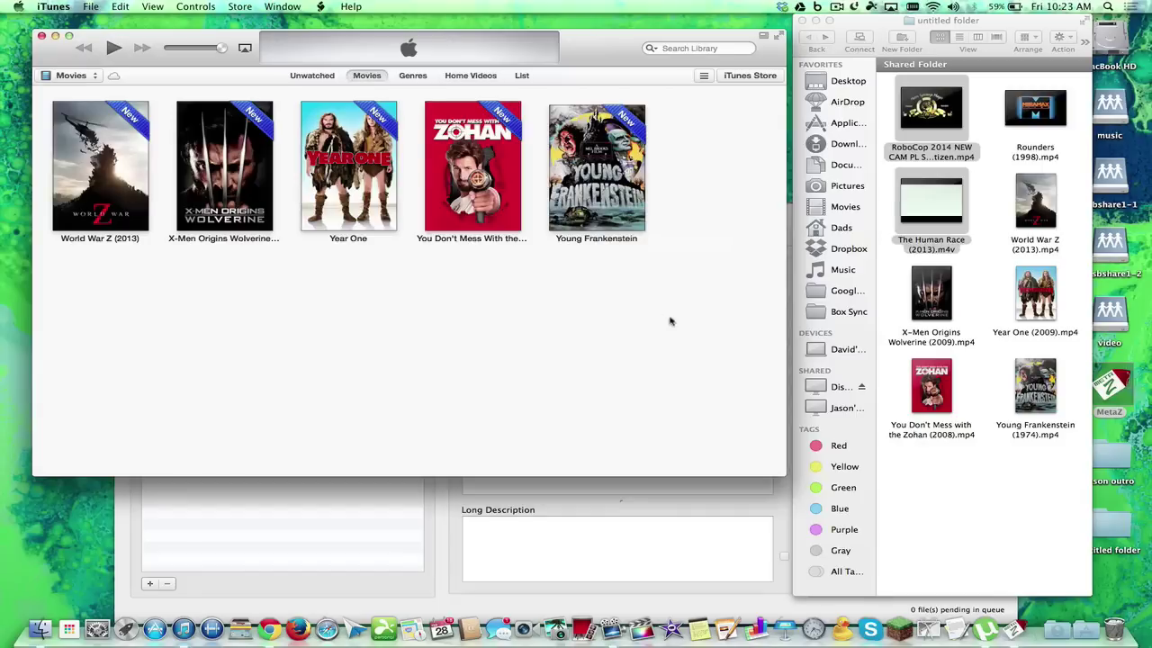
{"action": "left_click_drag", "start_coordinate": [673, 321], "coordinate": [51, 99]}
{"action": "right_click", "coordinate": [99, 128]}
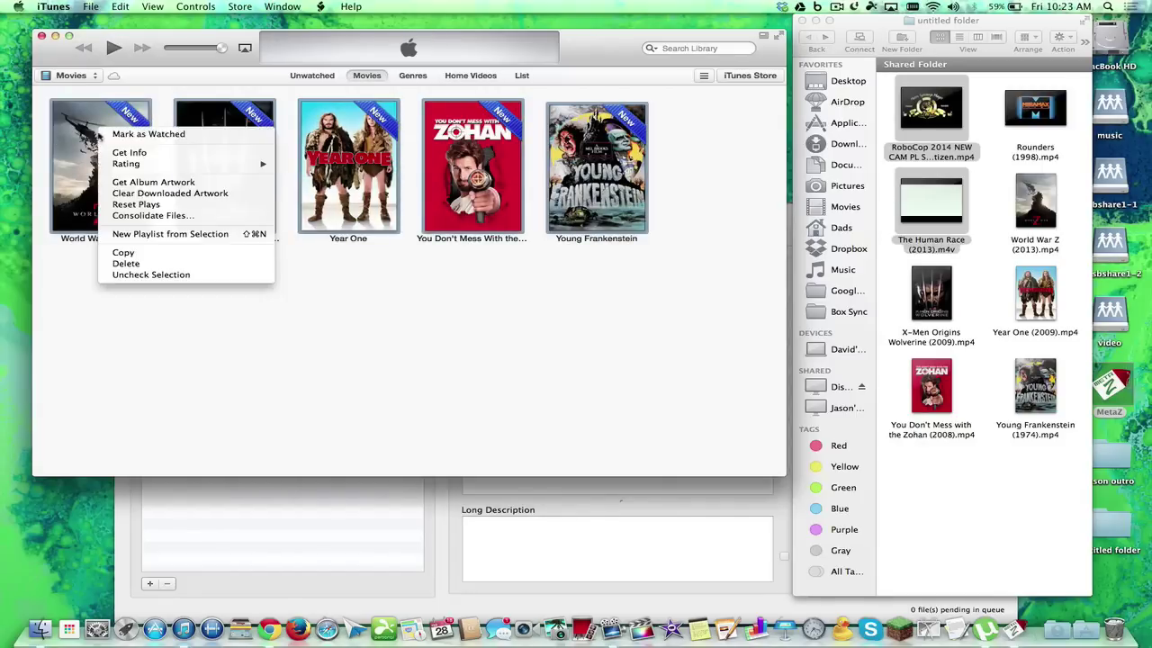
{"action": "left_click", "coordinate": [138, 266]}
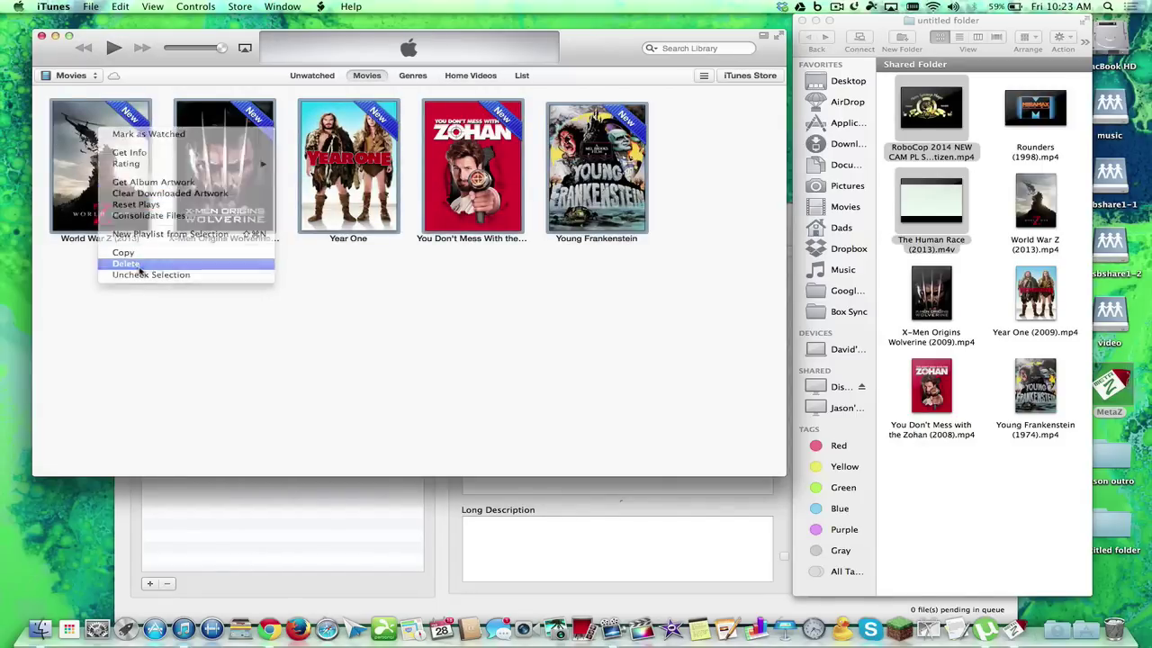
{"action": "left_click", "coordinate": [670, 243]}
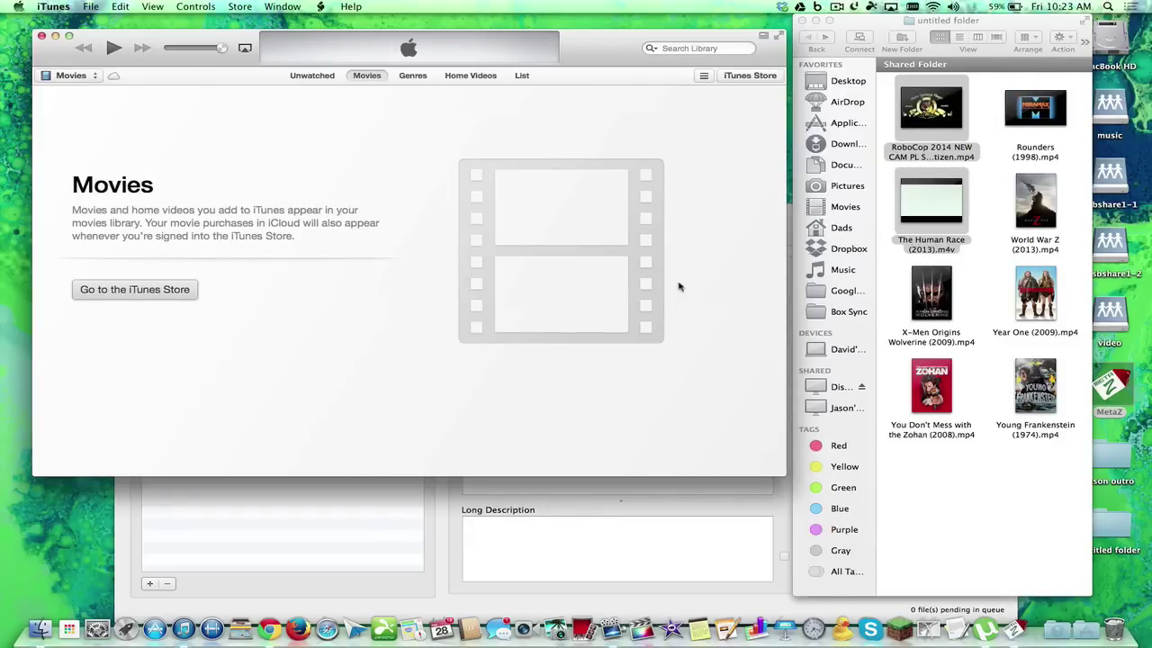
Bring the empty MetaZ tagging window in front of iTunes and shift it up and left
{"action": "left_click", "coordinate": [706, 524]}
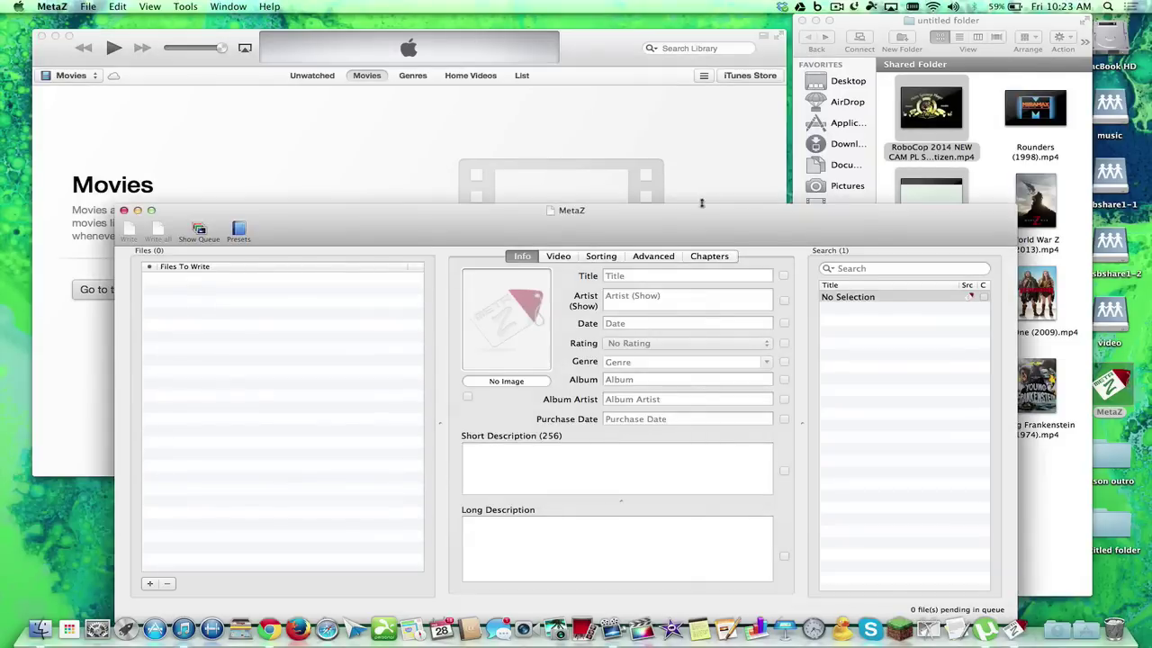
{"action": "left_click_drag", "start_coordinate": [702, 203], "coordinate": [655, 188]}
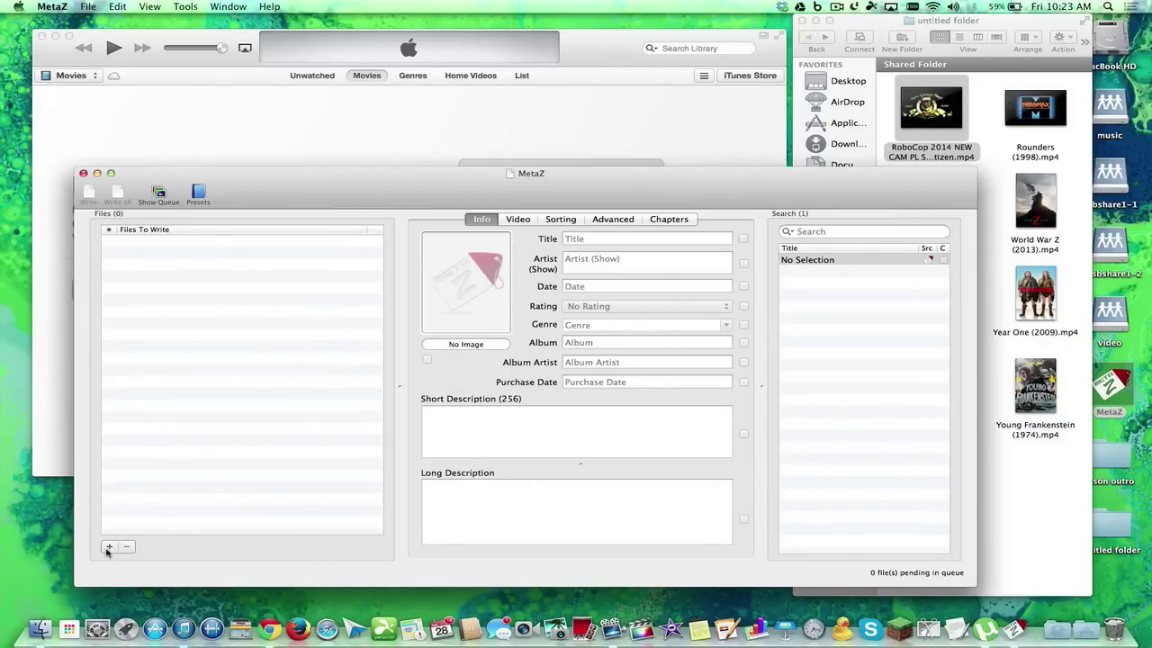
Drag Rounders (1998).mp4 from Finder into MetaZ and select it to load its 12 matches
{"action": "left_click", "coordinate": [997, 157]}
{"action": "mouse_move", "coordinate": [1035, 115]}
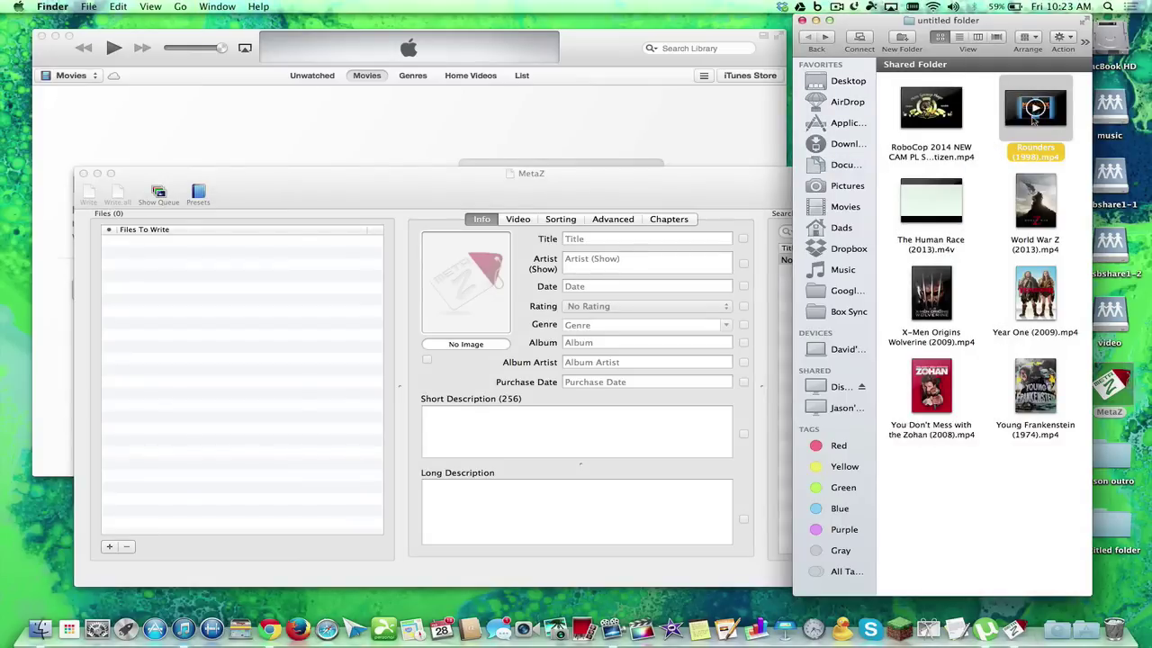
{"action": "left_click_drag", "start_coordinate": [1034, 117], "coordinate": [286, 350]}
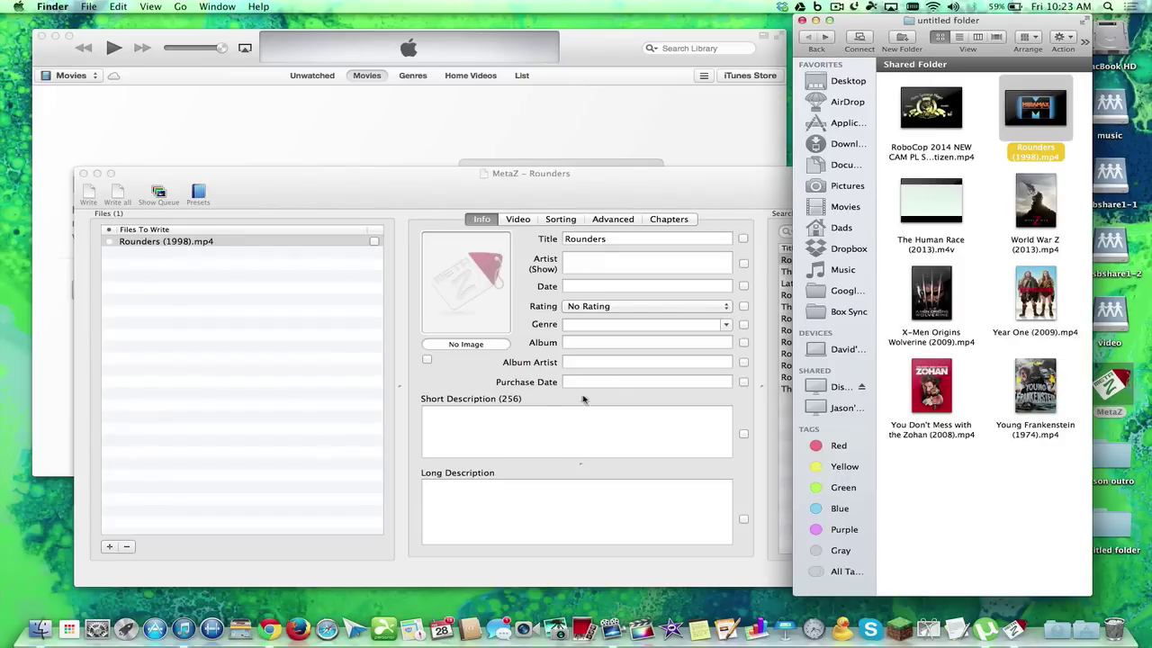
{"action": "left_click", "coordinate": [151, 242]}
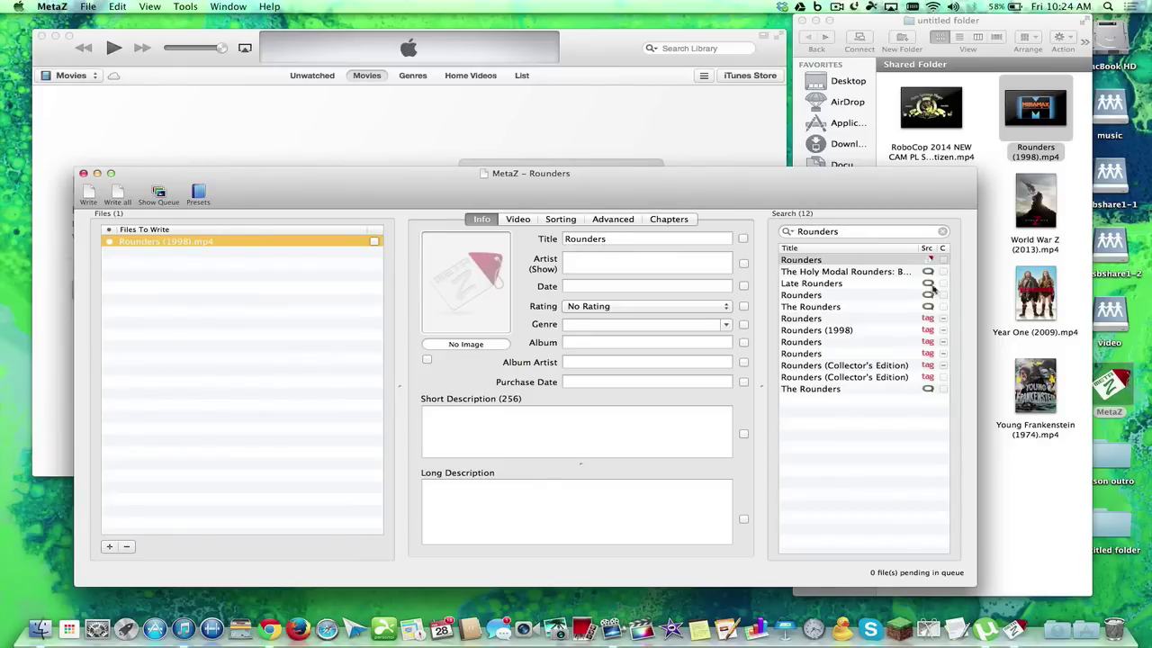
Apply the 1998 Rounders match: poster, cast, Sep 11, 1998 date, R rating, Crime genre, descriptions
{"action": "left_click", "coordinate": [837, 285]}
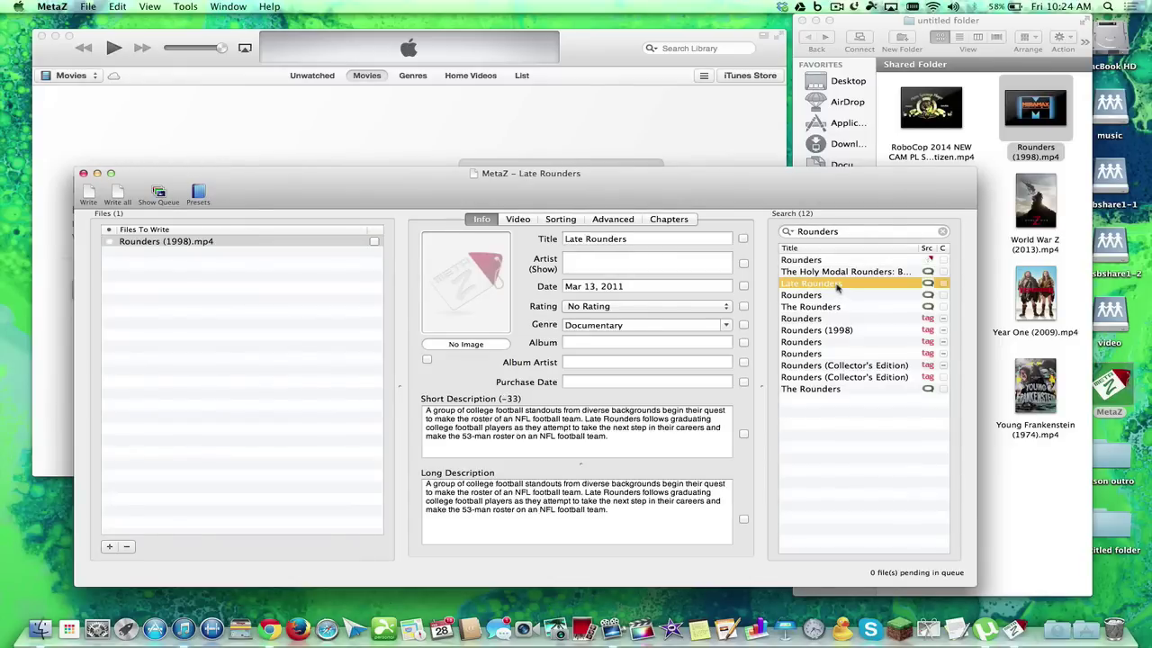
{"action": "left_click", "coordinate": [815, 262]}
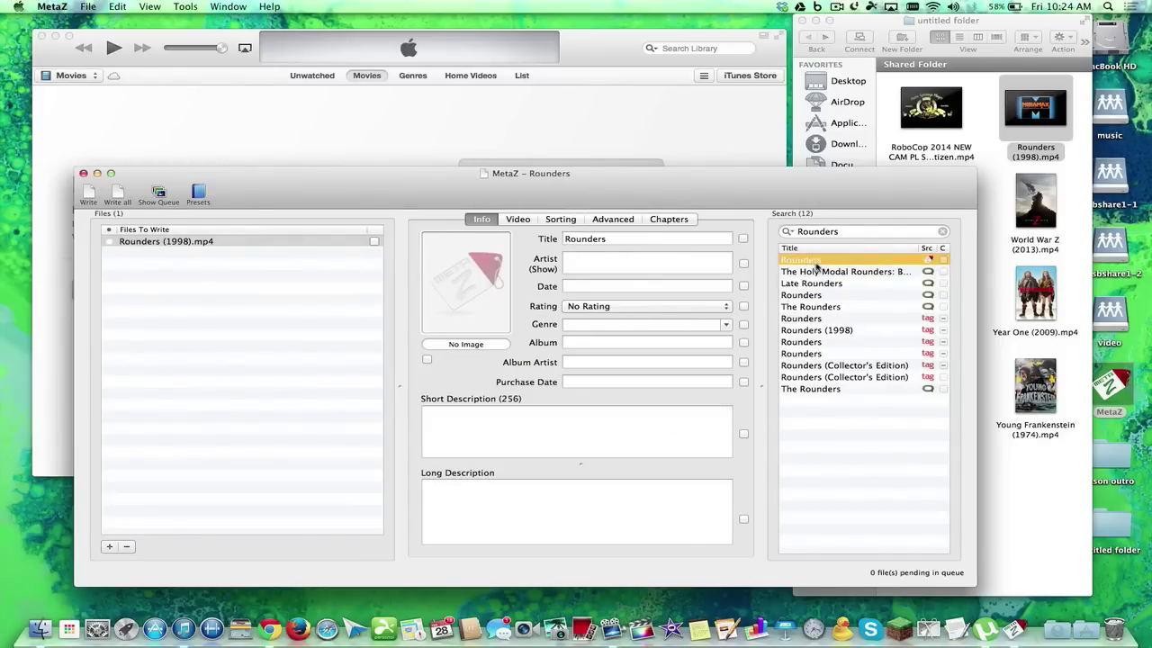
{"action": "left_click", "coordinate": [820, 295]}
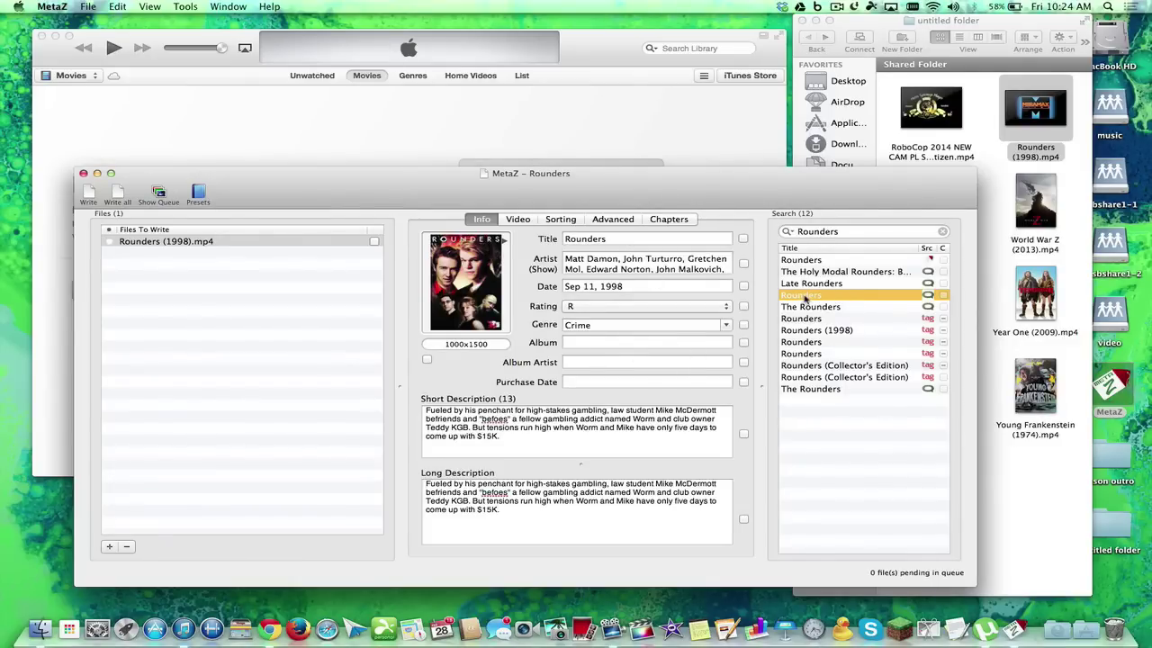
{"action": "double_click", "coordinate": [804, 298]}
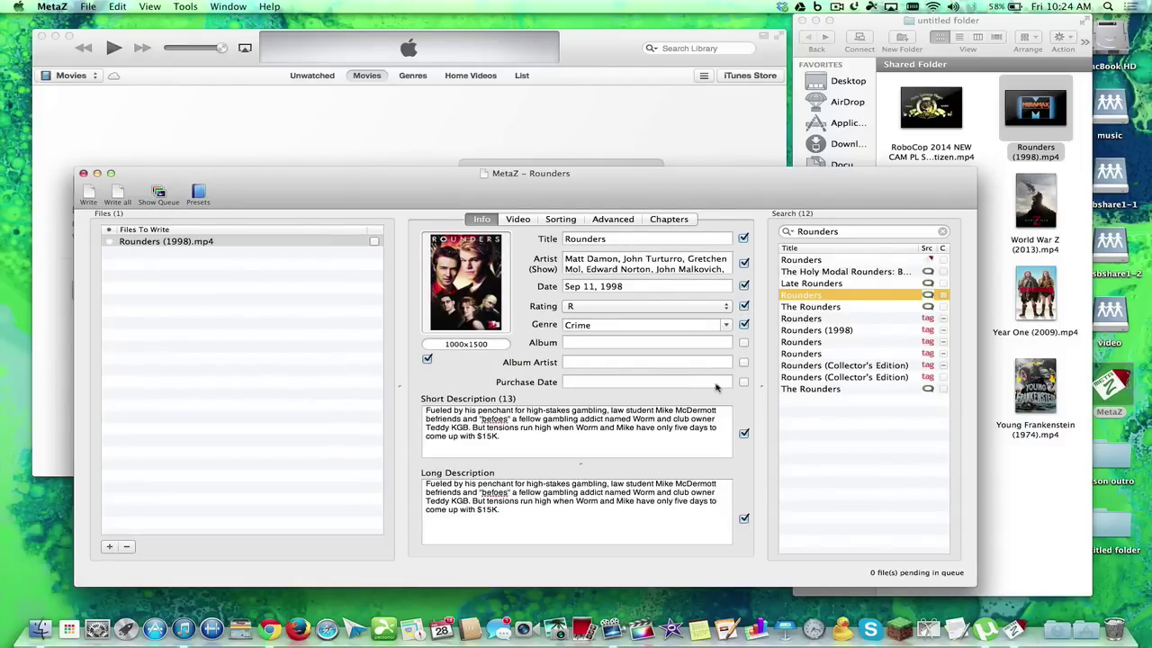
{"action": "left_click_drag", "start_coordinate": [862, 191], "coordinate": [915, 299]}
{"action": "mouse_move", "coordinate": [924, 198]}
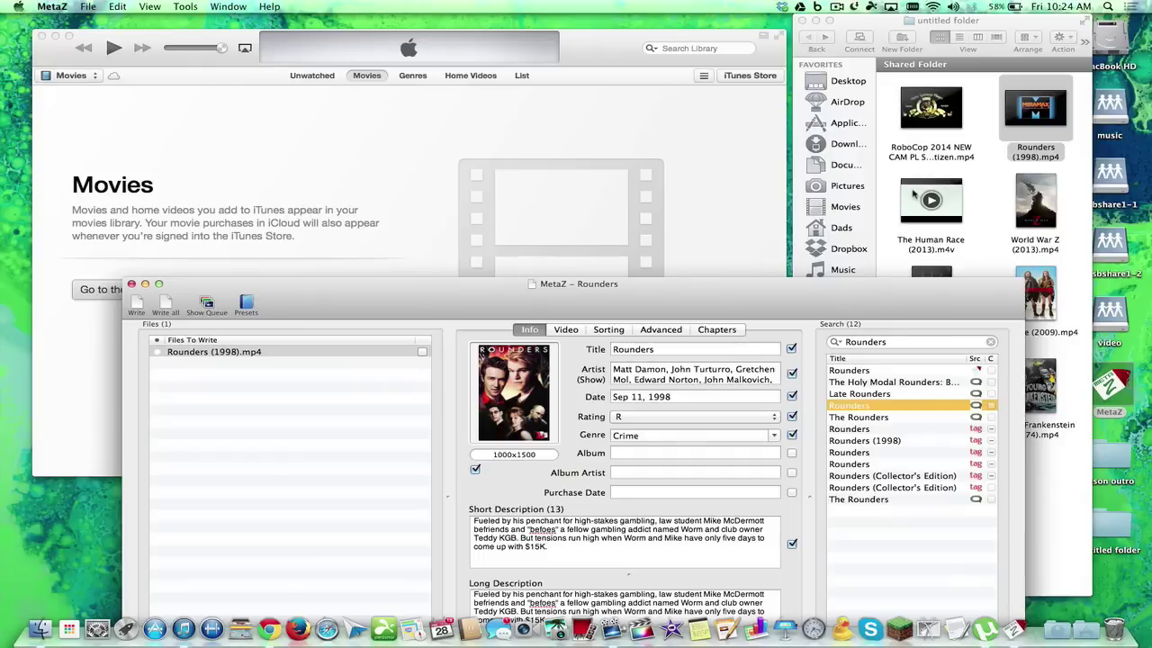
Add The Human Race (2013).m4v and apply its second search match with poster and cast
{"action": "left_click_drag", "start_coordinate": [913, 193], "coordinate": [195, 463]}
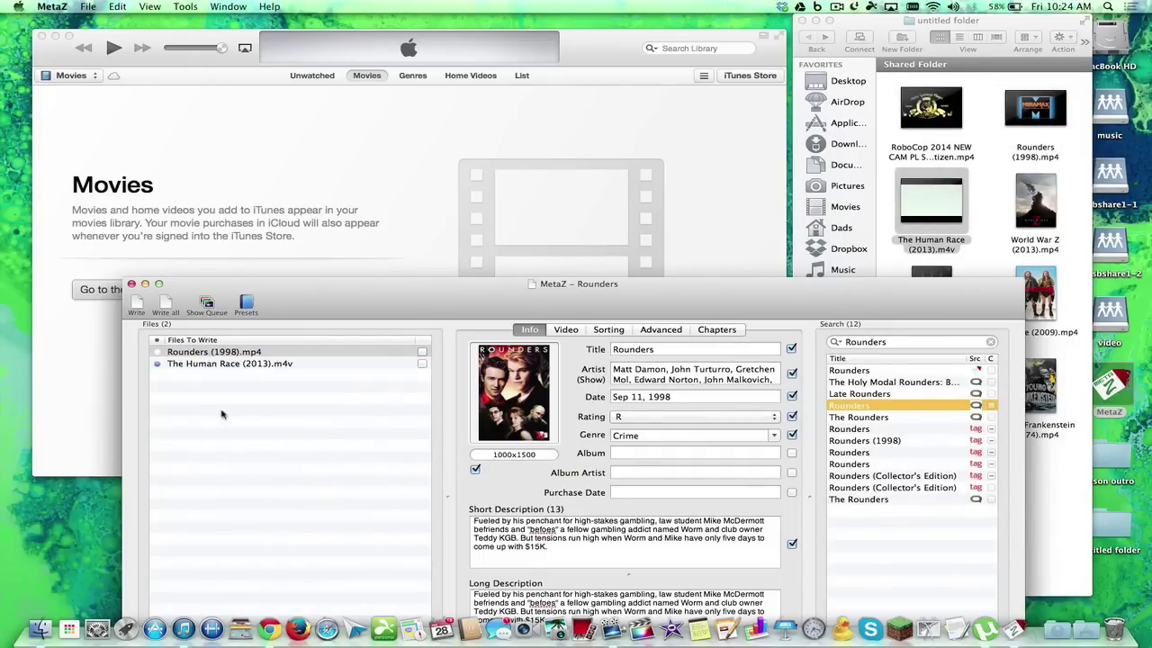
{"action": "left_click", "coordinate": [339, 364]}
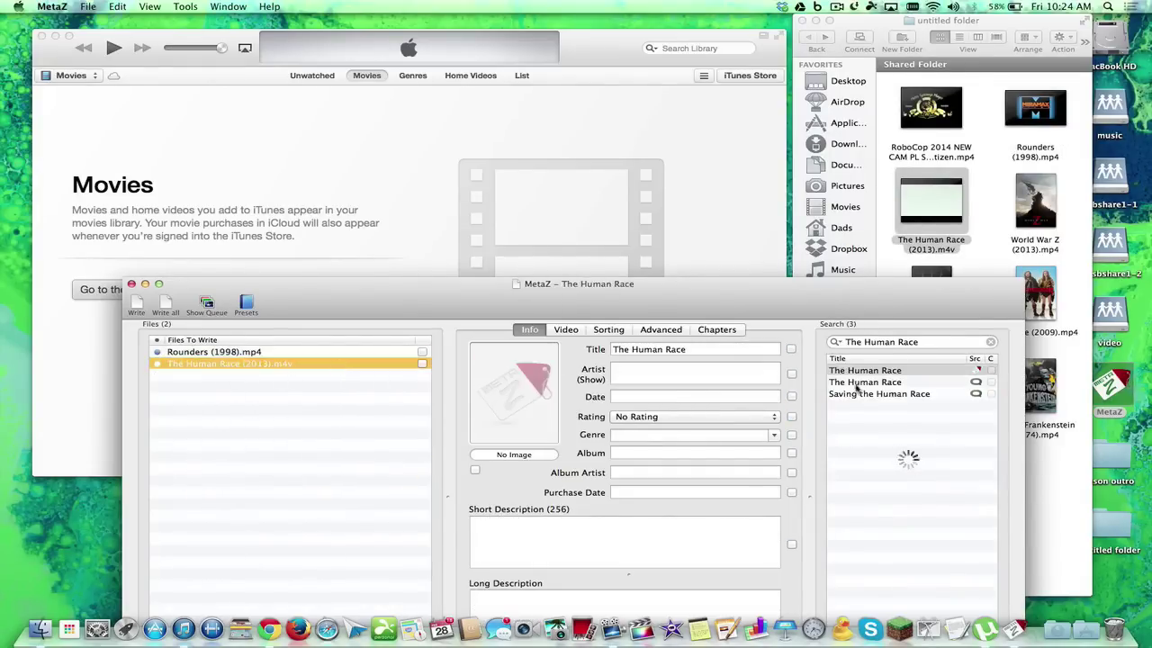
{"action": "left_click", "coordinate": [923, 384]}
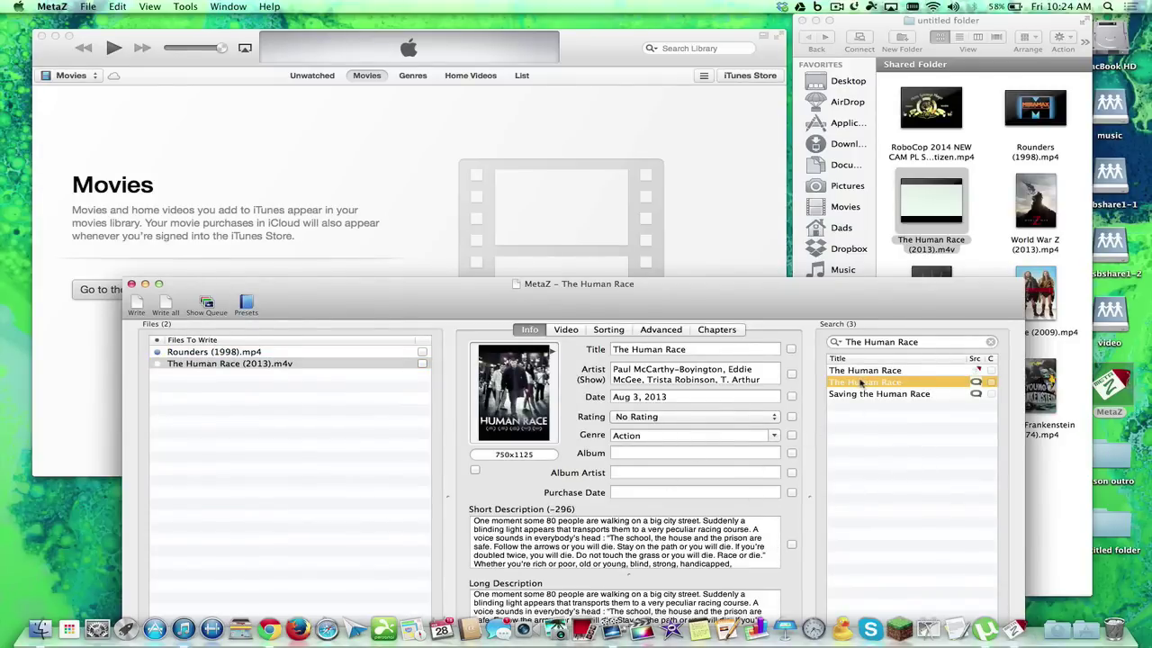
Compare the Rounders tags, then return to The Human Race and reposition the MetaZ window up-left
{"action": "left_click", "coordinate": [391, 356]}
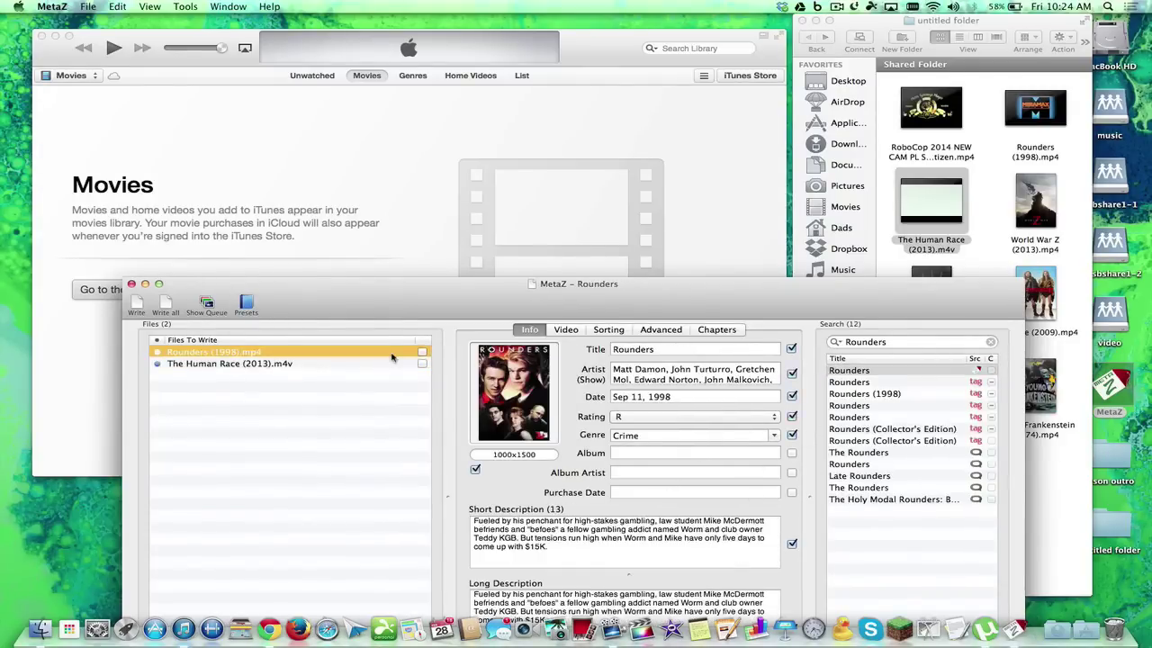
{"action": "left_click", "coordinate": [378, 365]}
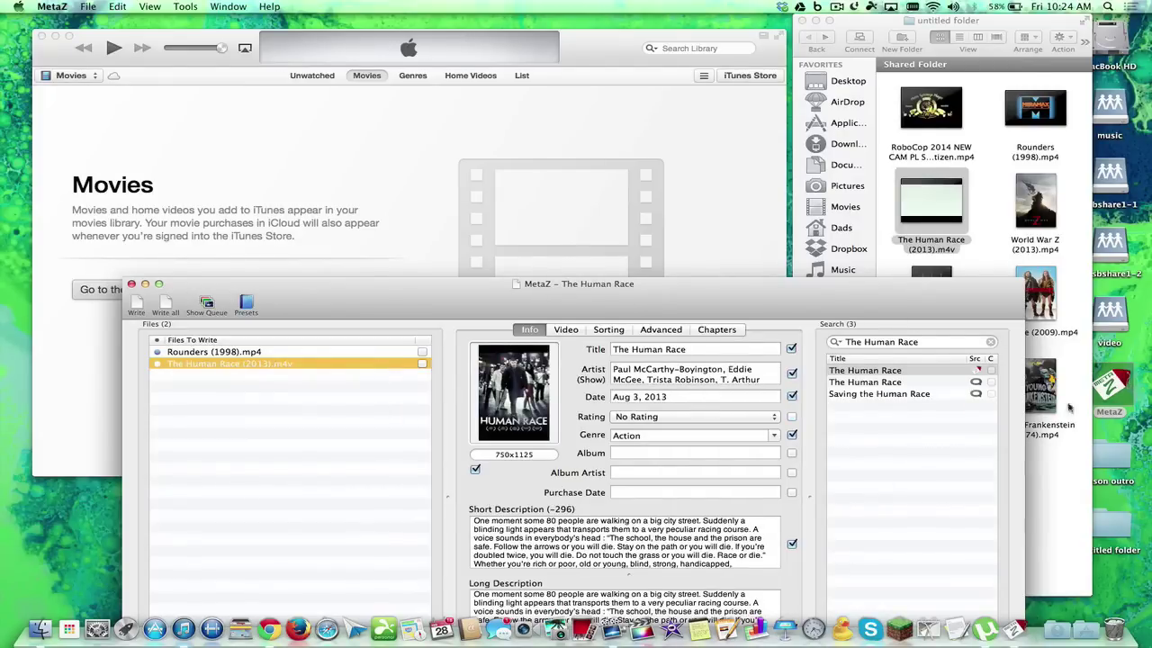
{"action": "left_click", "coordinate": [1055, 499]}
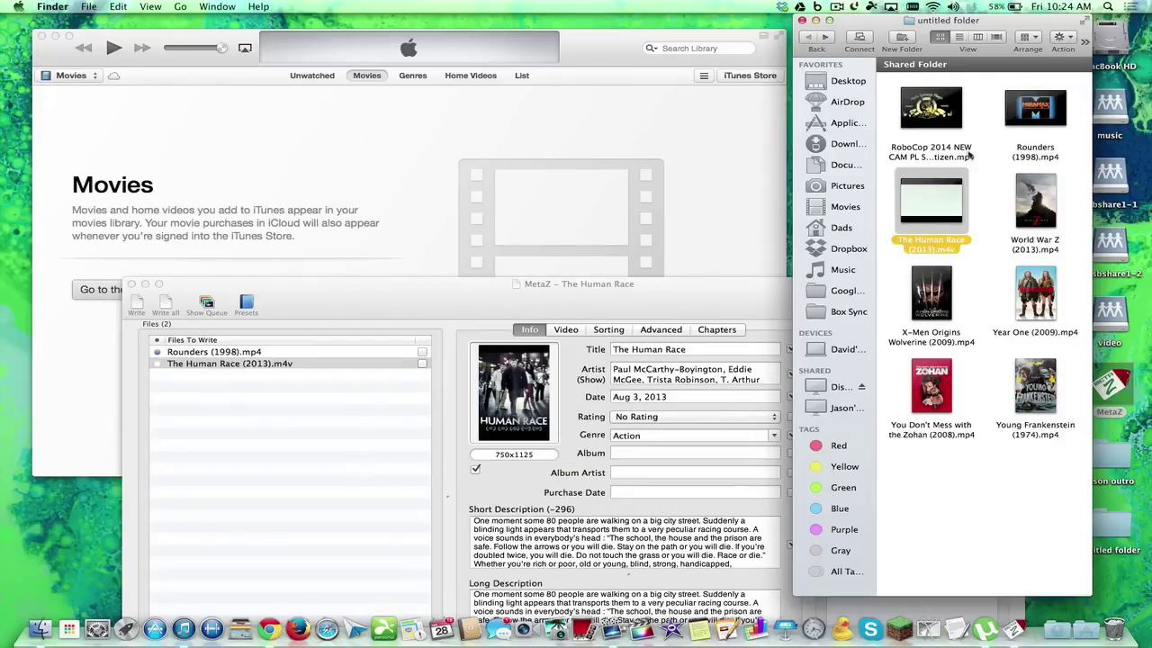
{"action": "left_click", "coordinate": [708, 310]}
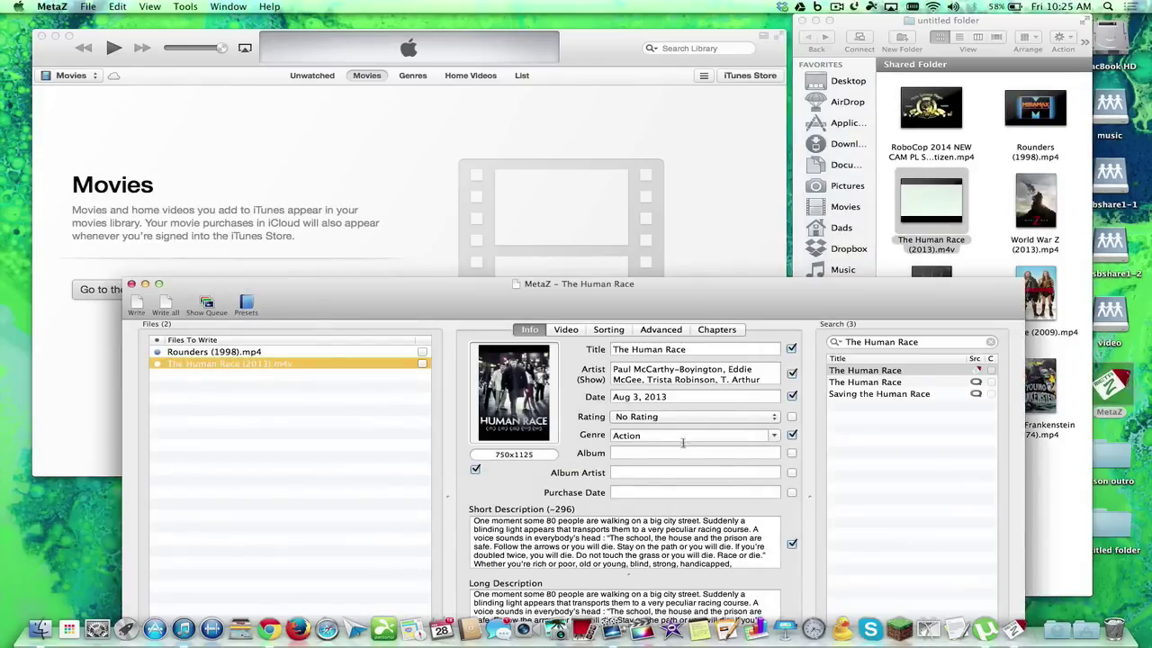
{"action": "left_click_drag", "start_coordinate": [431, 307], "coordinate": [367, 198]}
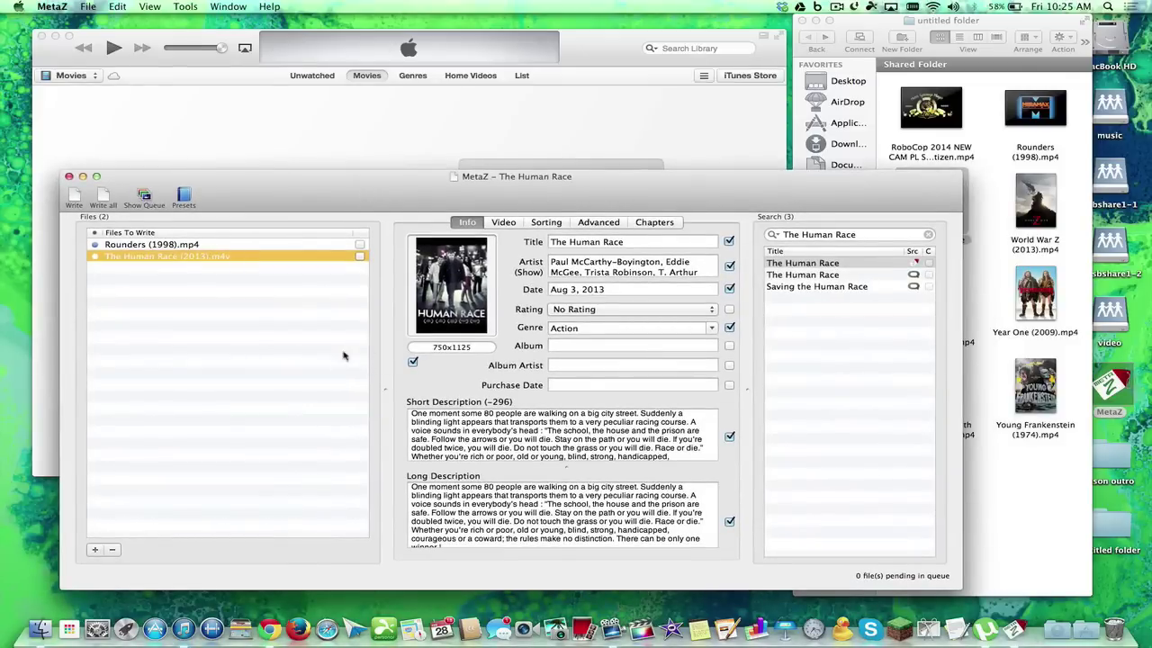
Check Rounders and The Human Race, write all their tags and show the queue
{"action": "left_click", "coordinate": [359, 244]}
{"action": "left_click", "coordinate": [360, 256]}
{"action": "left_click", "coordinate": [102, 196]}
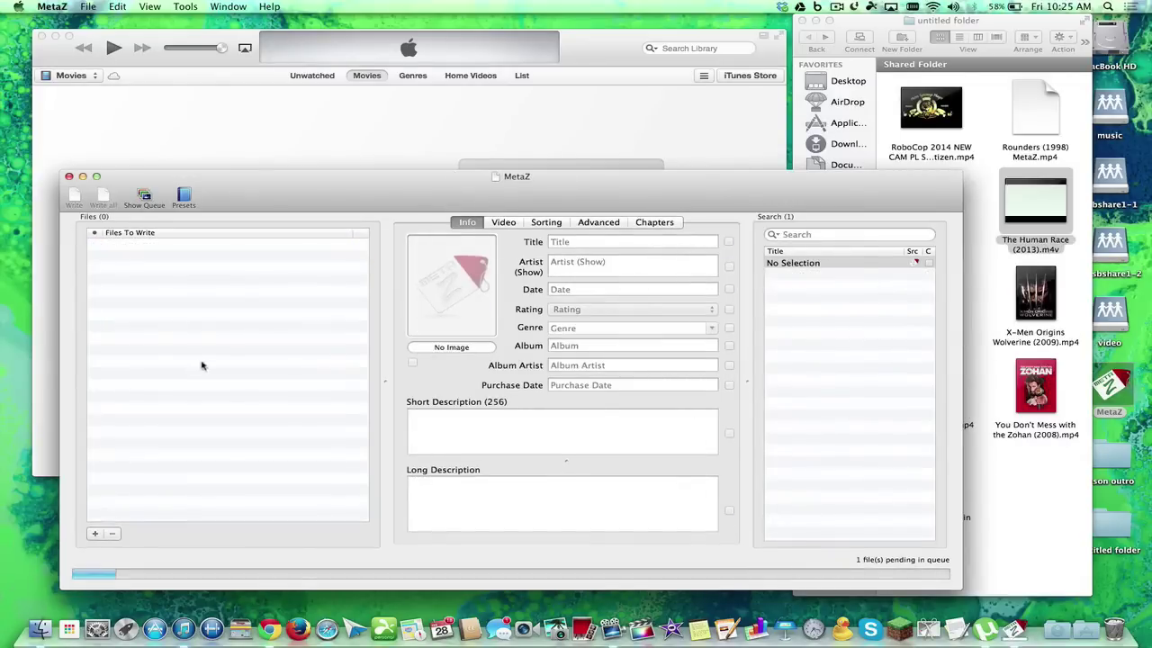
{"action": "left_click", "coordinate": [145, 198]}
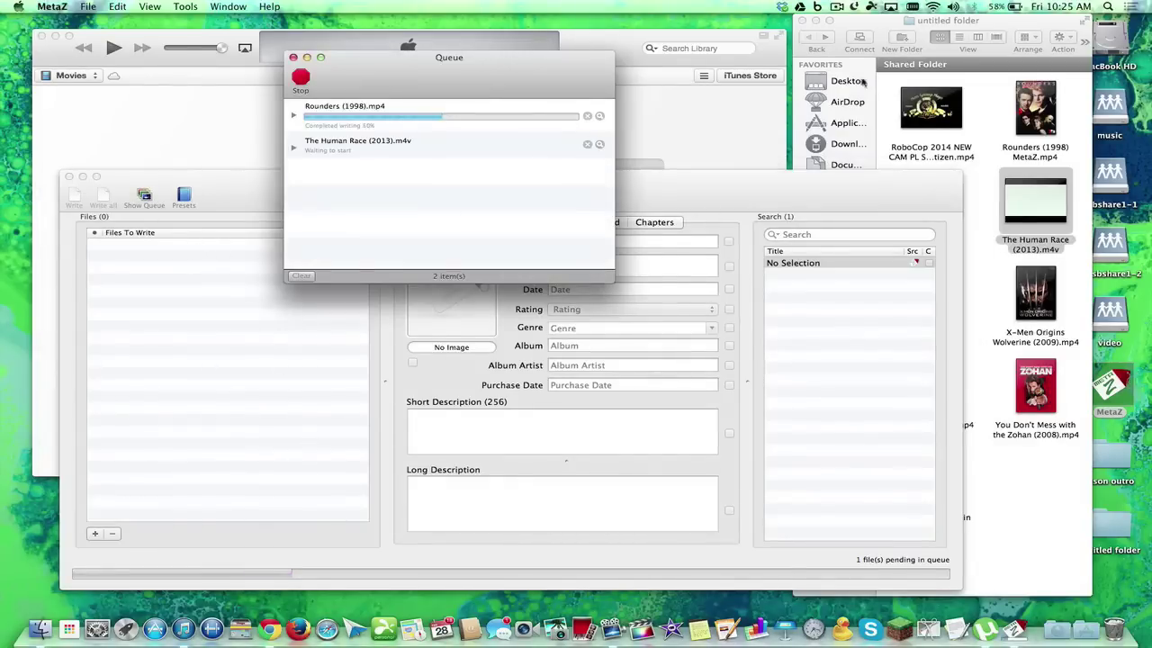
Dismiss the Queue run completed notice and check the poster icons in Finder
{"action": "left_click", "coordinate": [877, 20]}
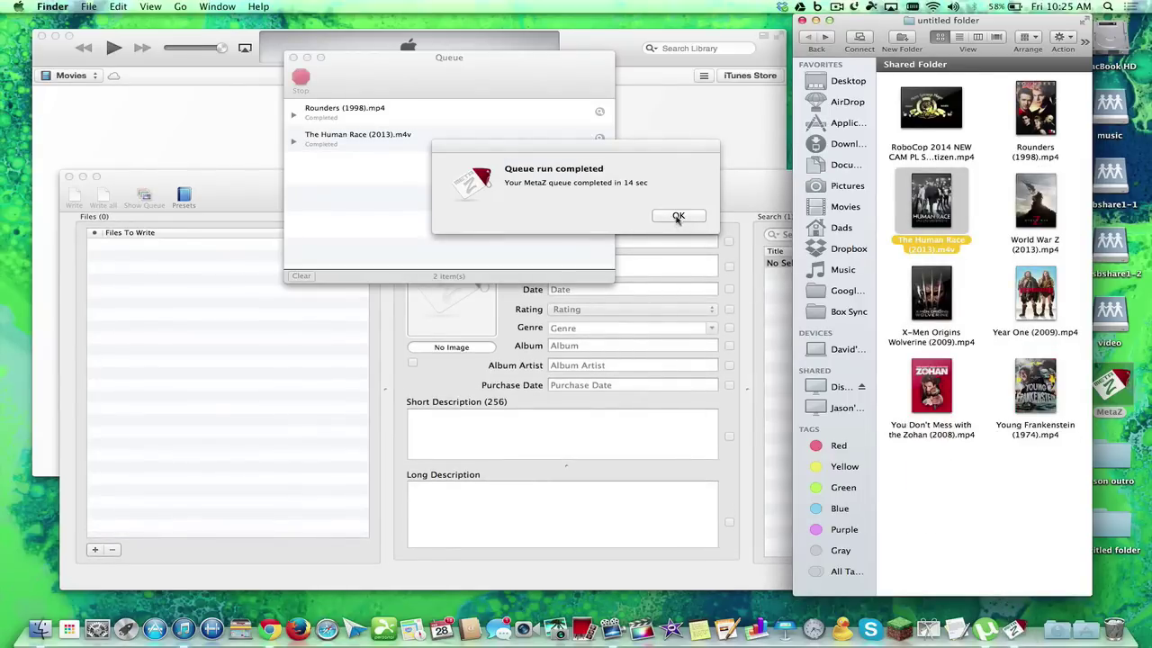
{"action": "left_click", "coordinate": [678, 216]}
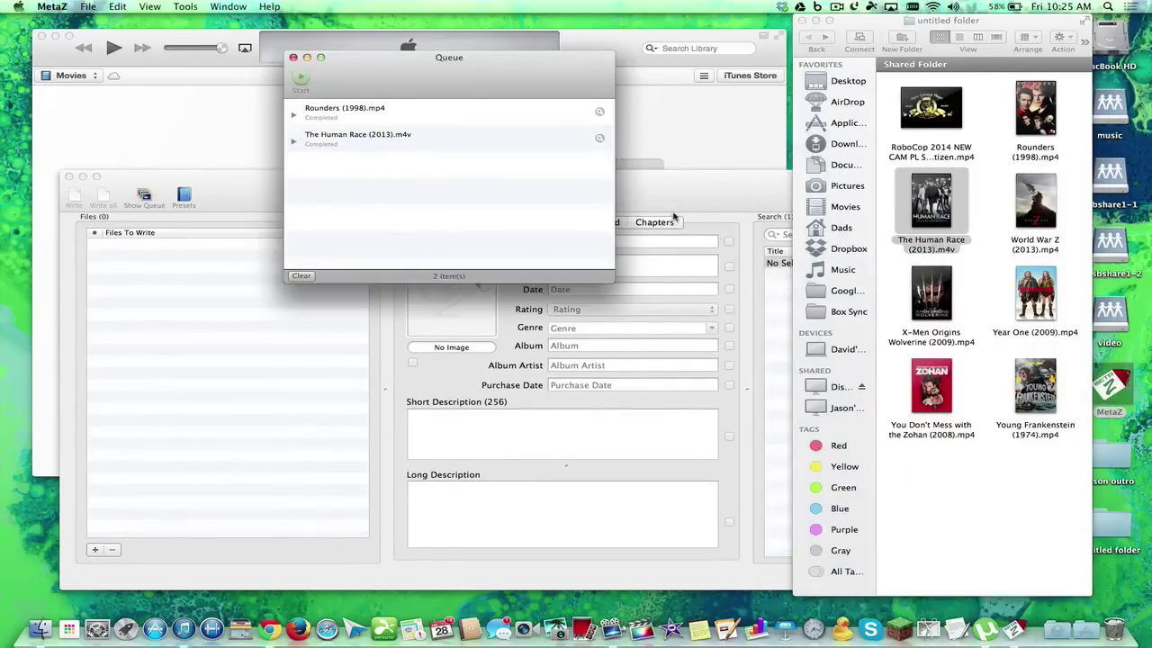
{"action": "mouse_move", "coordinate": [931, 200]}
{"action": "mouse_move", "coordinate": [1035, 107]}
{"action": "mouse_move", "coordinate": [931, 107]}
{"action": "left_click", "coordinate": [293, 58]}
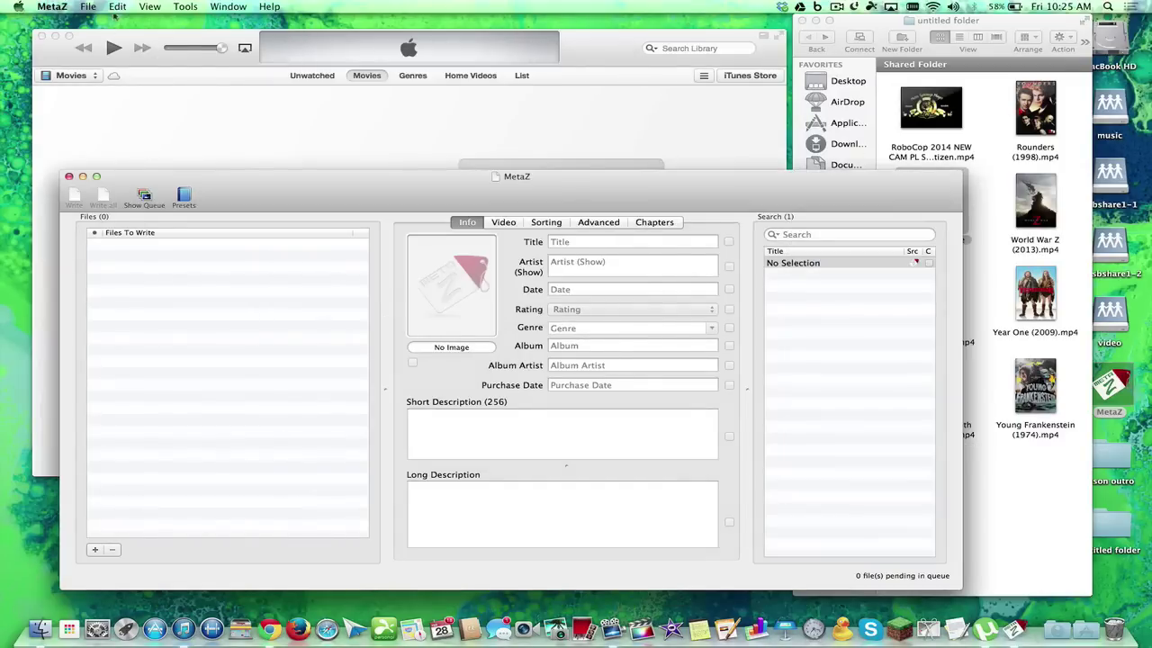
{"action": "left_click", "coordinate": [90, 6]}
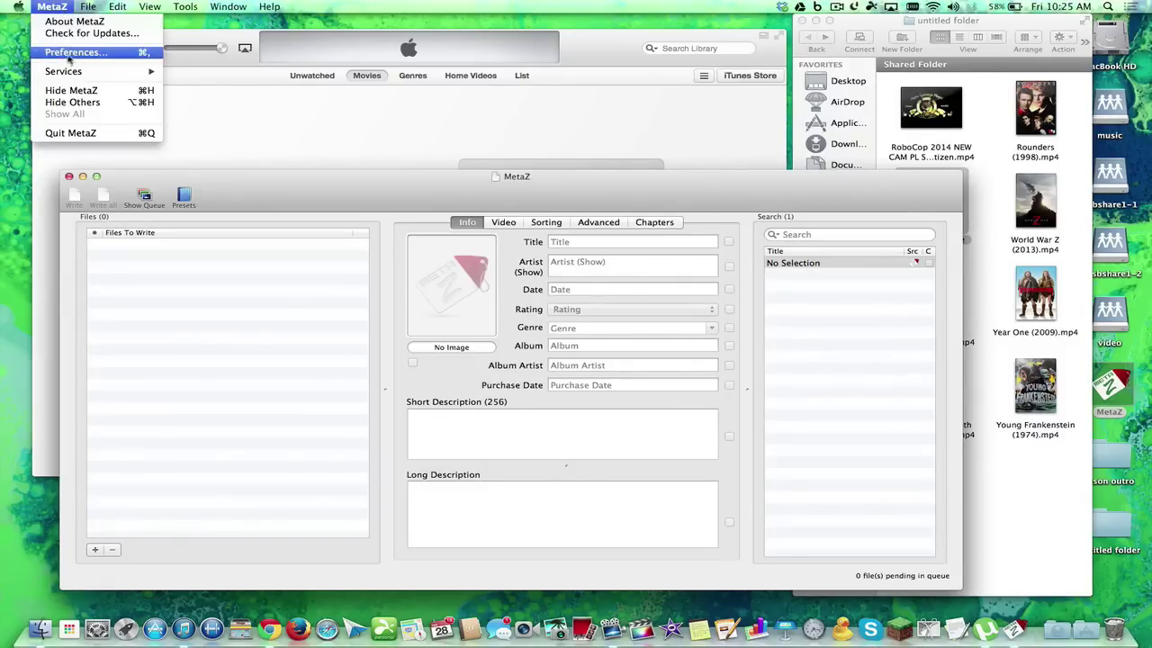
{"action": "left_click", "coordinate": [69, 52]}
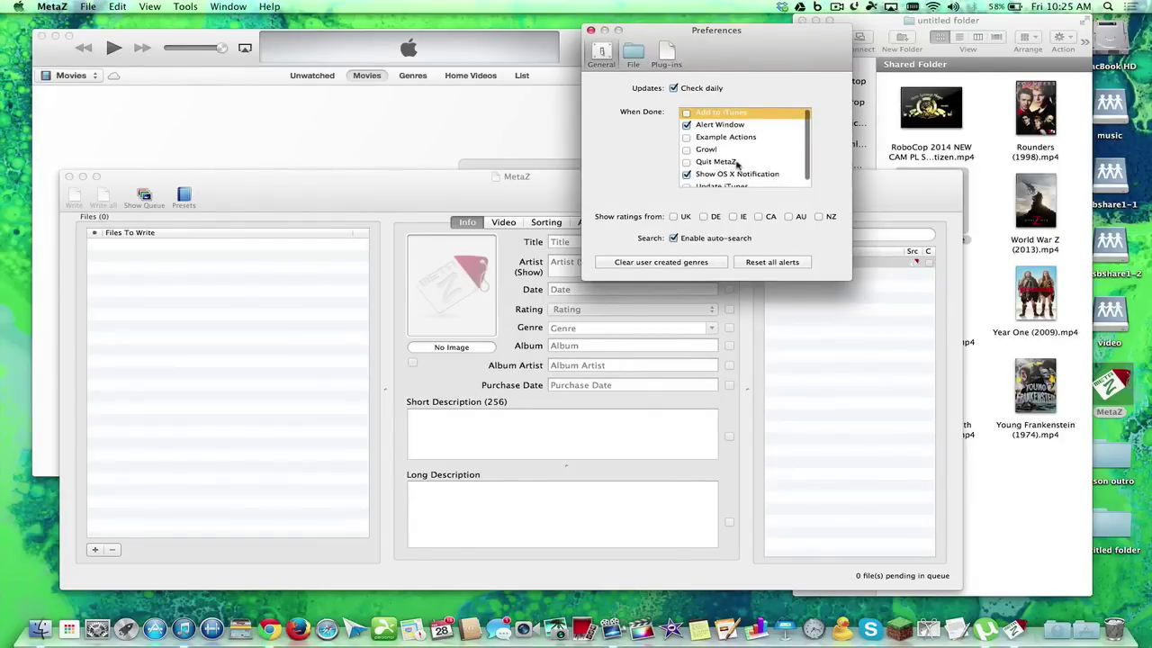
{"action": "scroll", "coordinate": [737, 165], "scroll_direction": "down", "scroll_amount": 1}
{"action": "scroll", "coordinate": [737, 164], "scroll_direction": "down", "scroll_amount": 1}
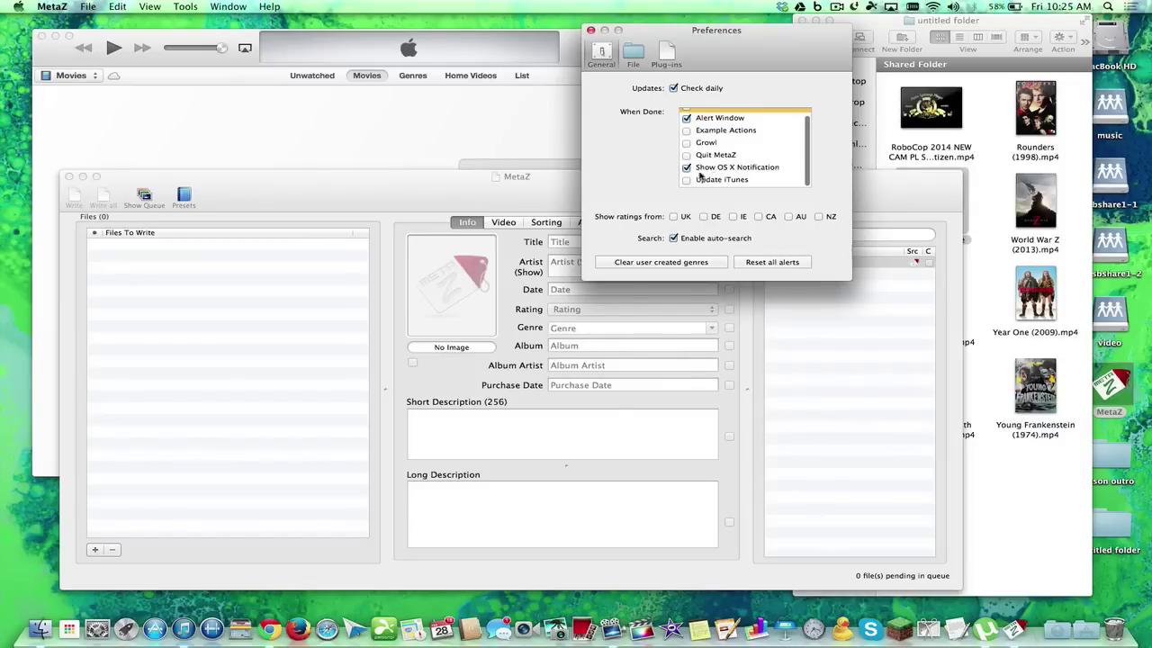
{"action": "scroll", "coordinate": [701, 162], "scroll_direction": "up", "scroll_amount": 2}
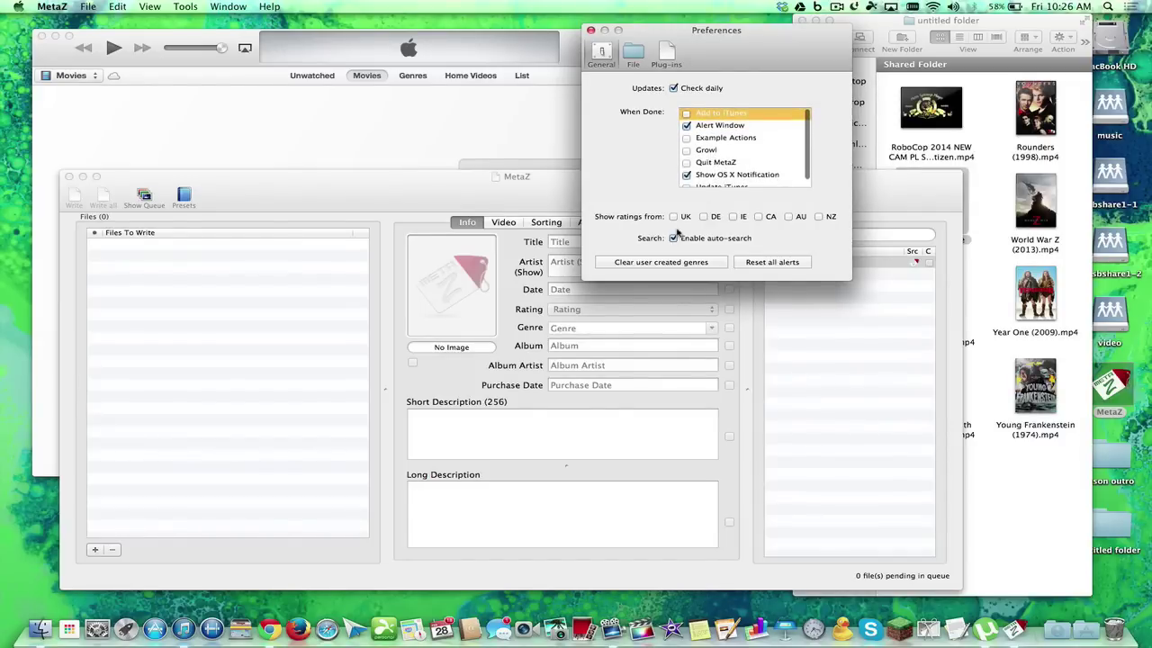
{"action": "left_click", "coordinate": [634, 52]}
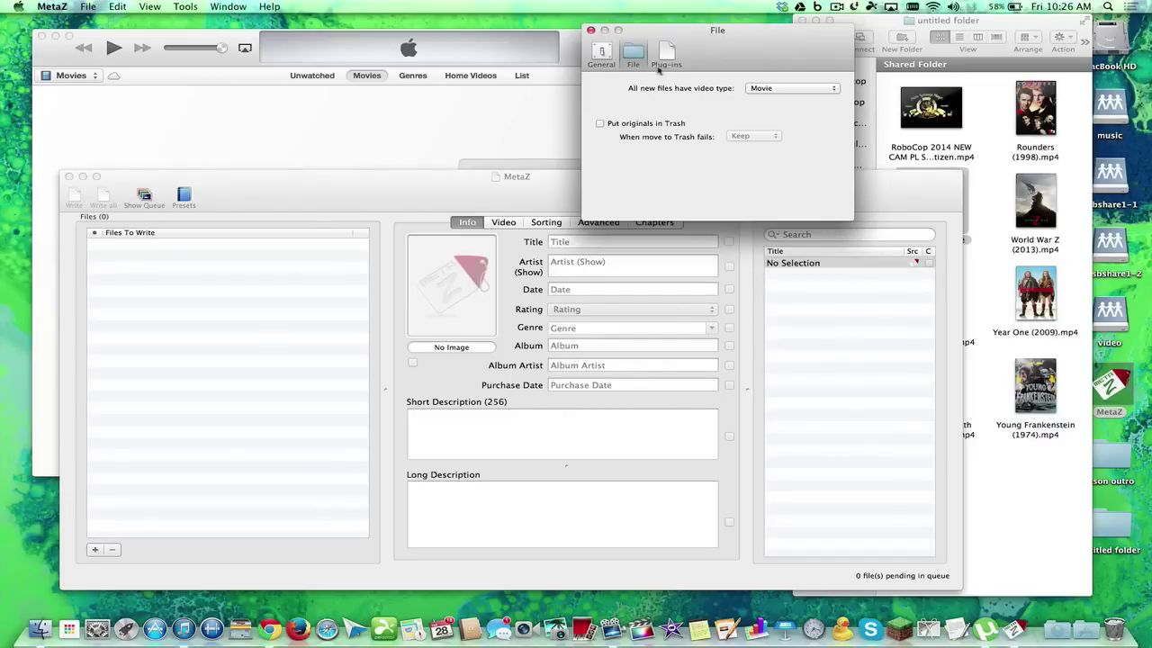
{"action": "left_click", "coordinate": [666, 54]}
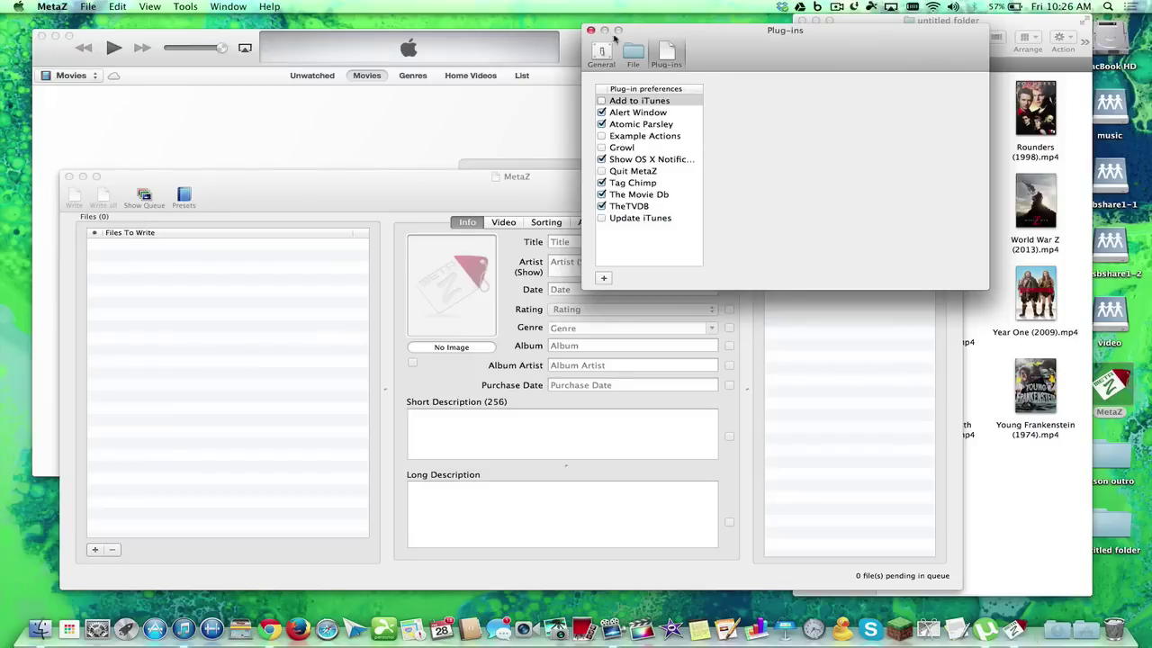
{"action": "left_click", "coordinate": [590, 30]}
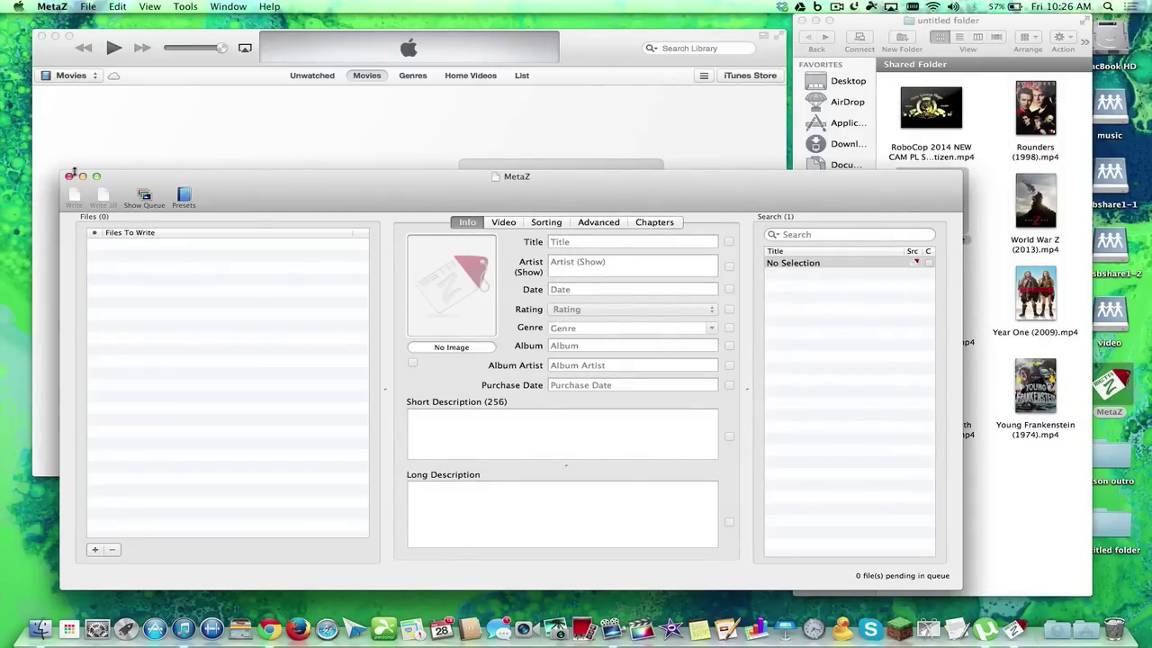
Close MetaZ and drag the Rounders and The Human Race files into iTunes Movies
{"action": "left_click", "coordinate": [69, 175]}
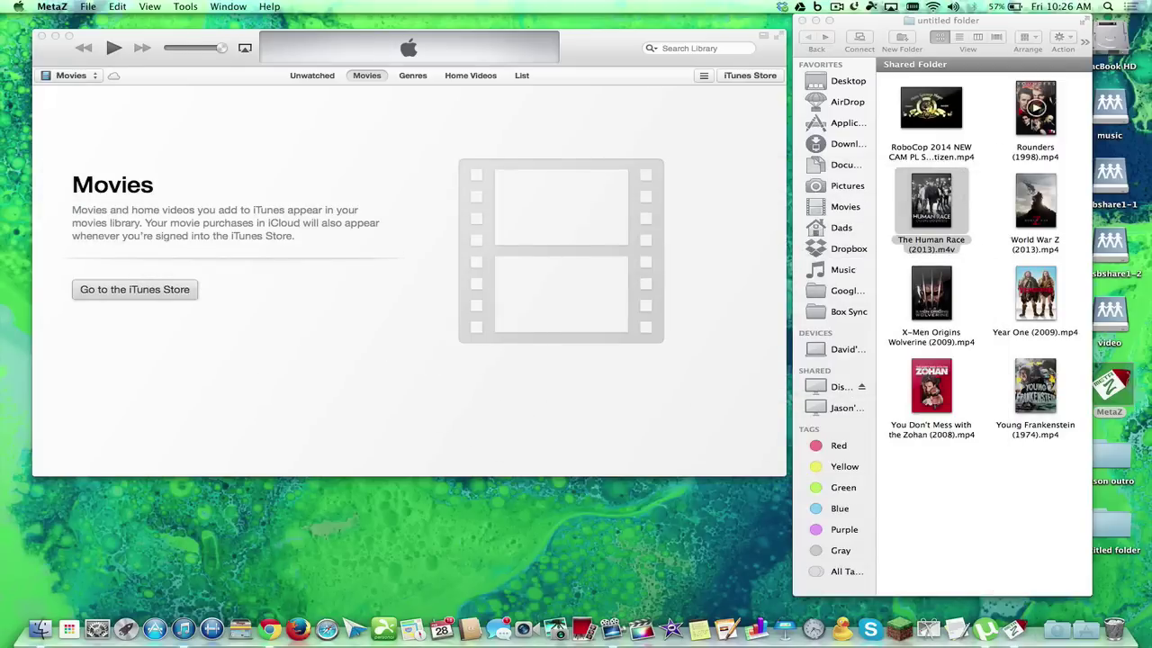
{"action": "left_click", "coordinate": [1034, 107]}
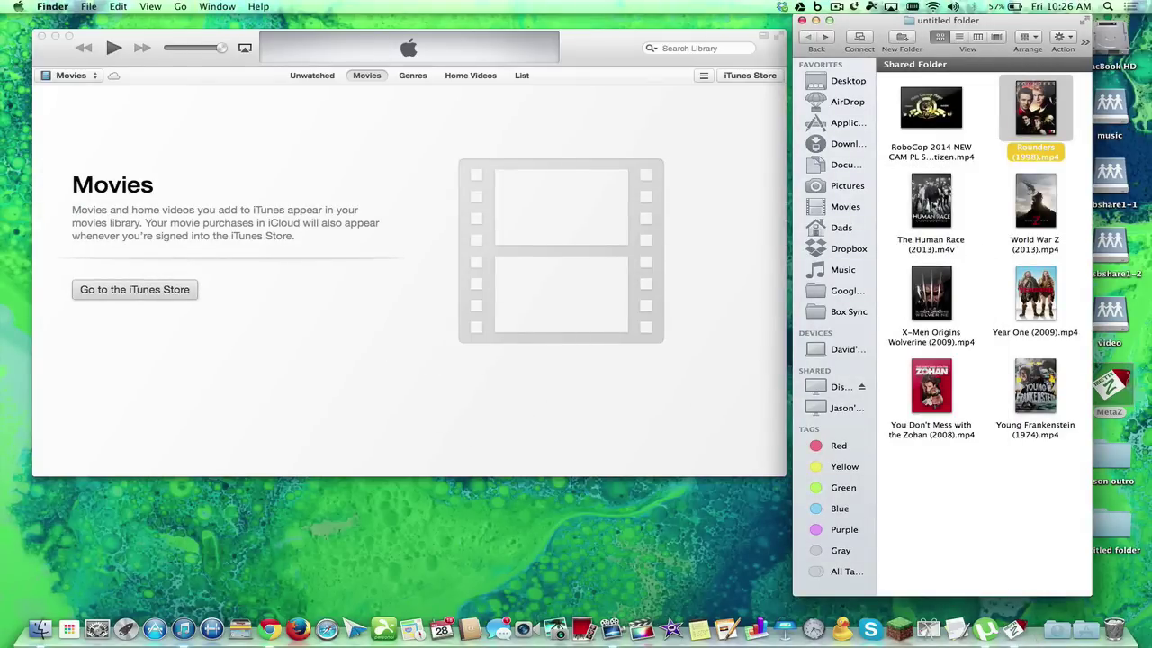
{"action": "left_click", "coordinate": [931, 202], "text": "super"}
{"action": "left_click_drag", "start_coordinate": [931, 202], "coordinate": [511, 253]}
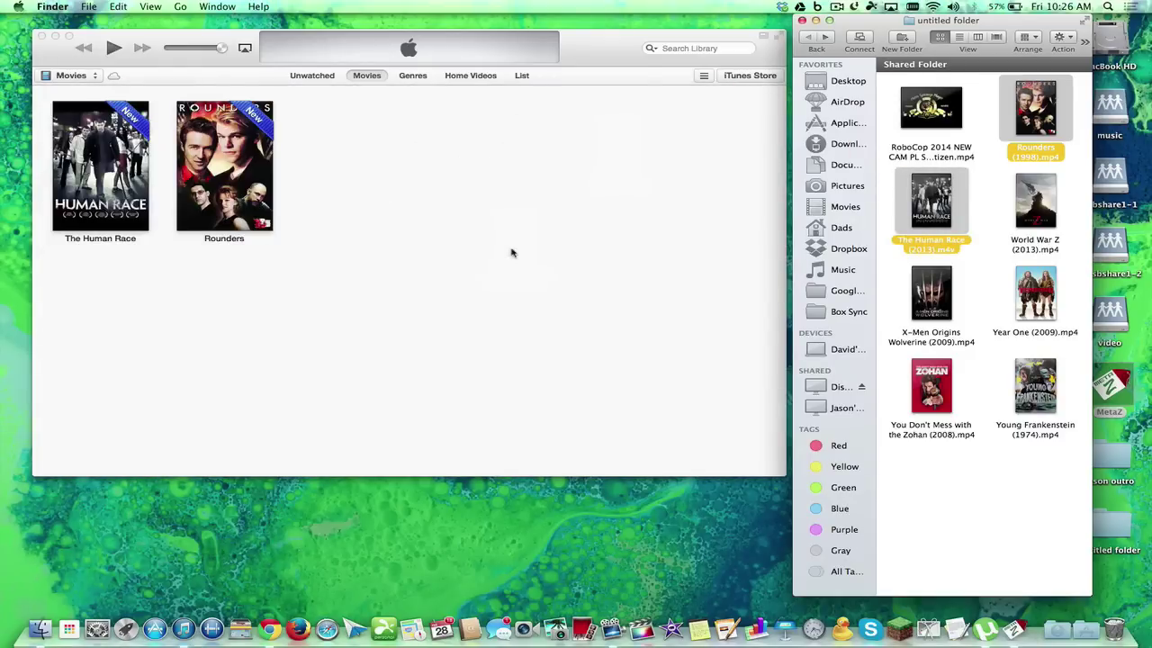
View the plot, cast and crew details of Rounders and The Human Race, then close the panel
{"action": "left_click", "coordinate": [210, 194]}
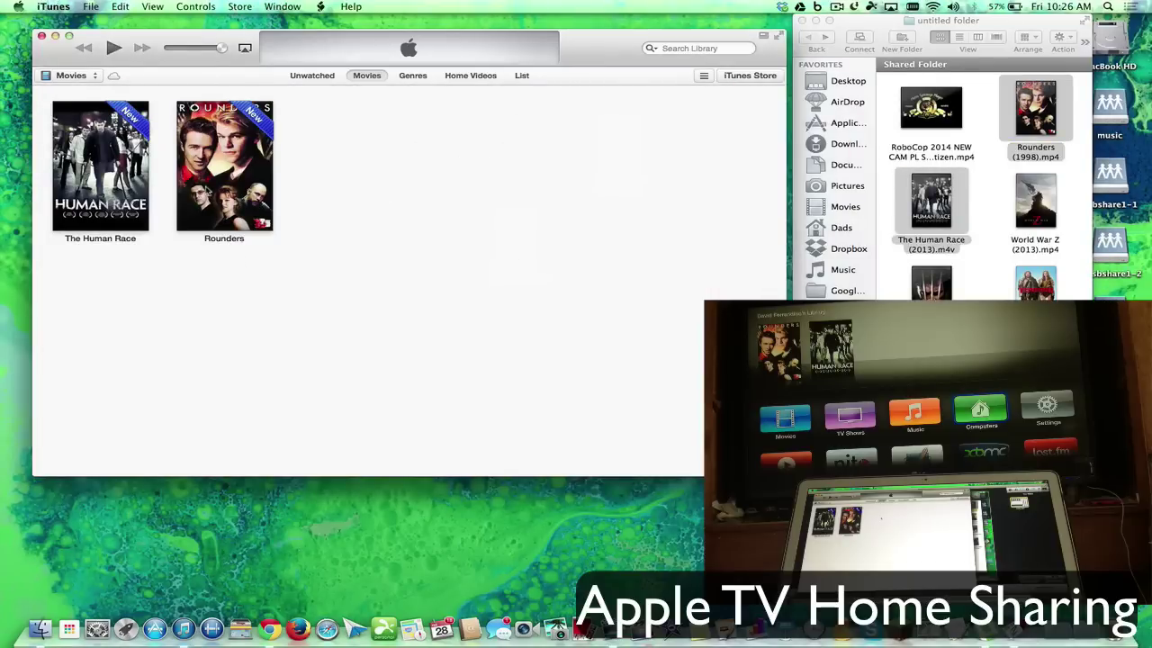
{"action": "left_click", "coordinate": [210, 193]}
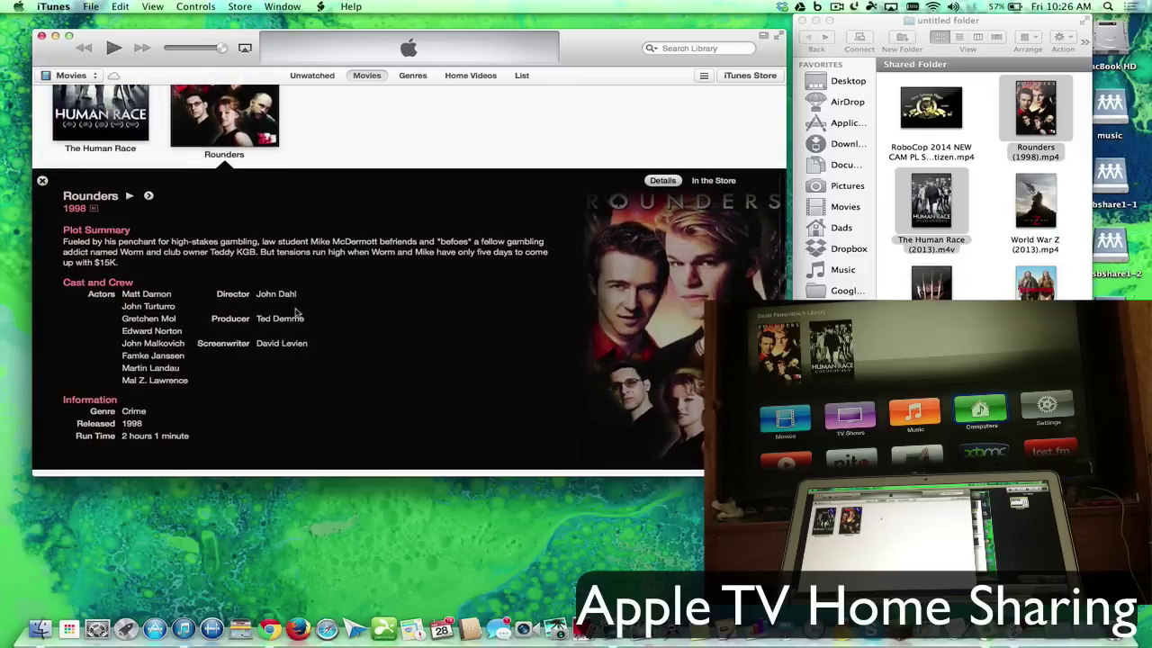
{"action": "scroll", "coordinate": [297, 312], "scroll_direction": "up", "scroll_amount": 3}
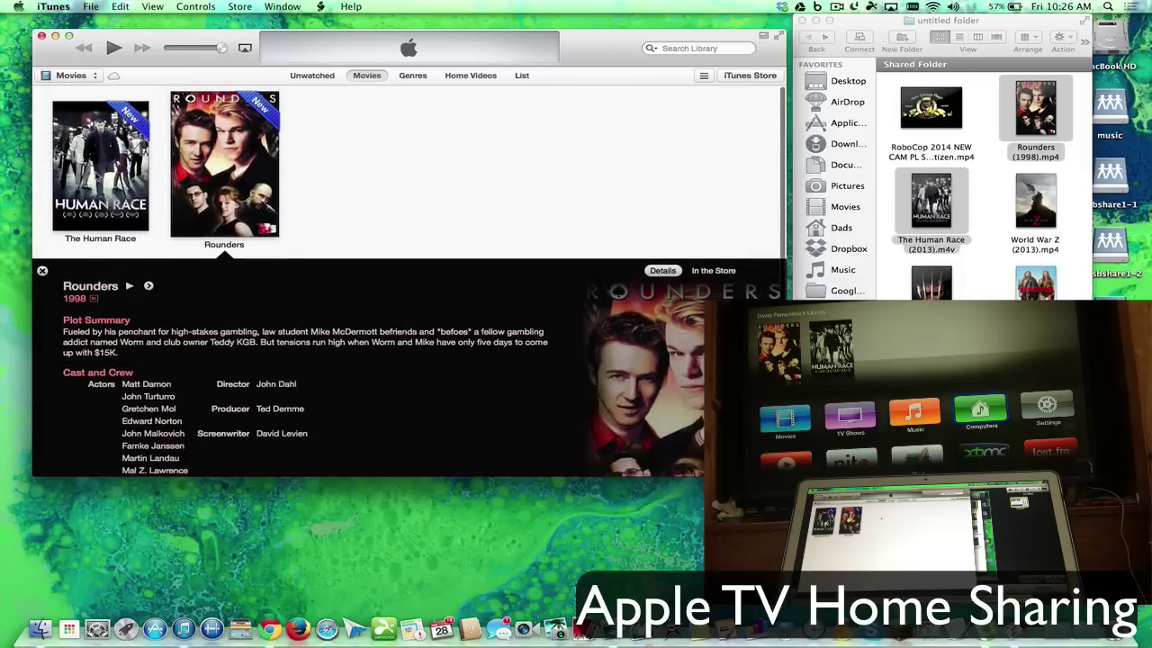
{"action": "left_click", "coordinate": [94, 176]}
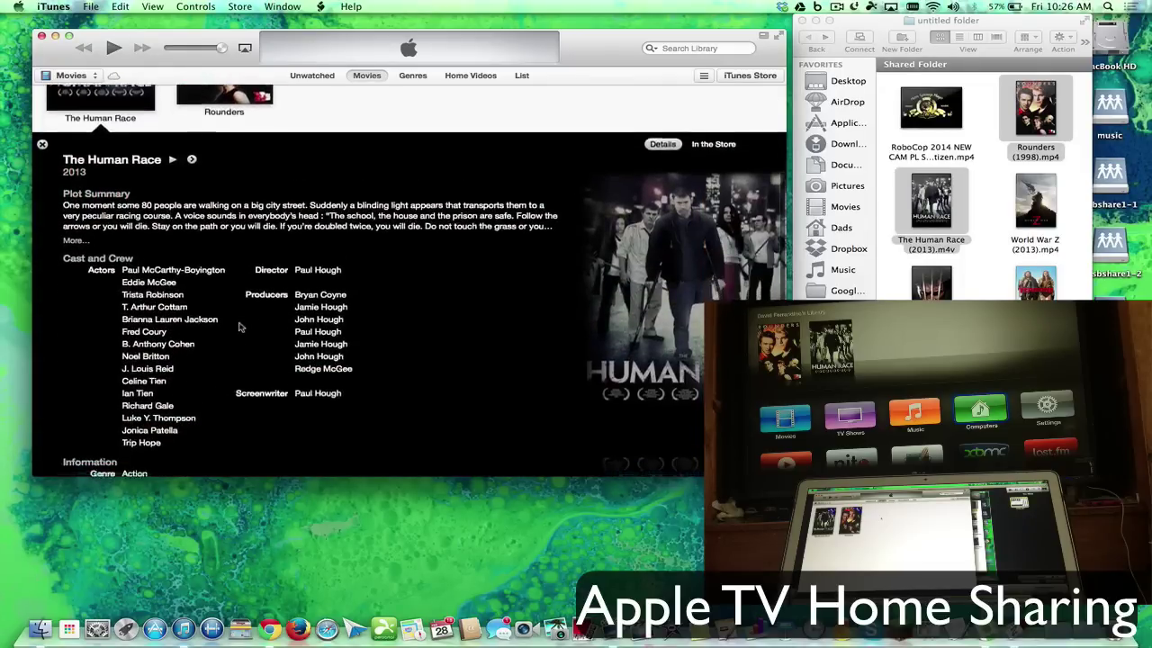
{"action": "scroll", "coordinate": [240, 326], "scroll_direction": "up", "scroll_amount": 4}
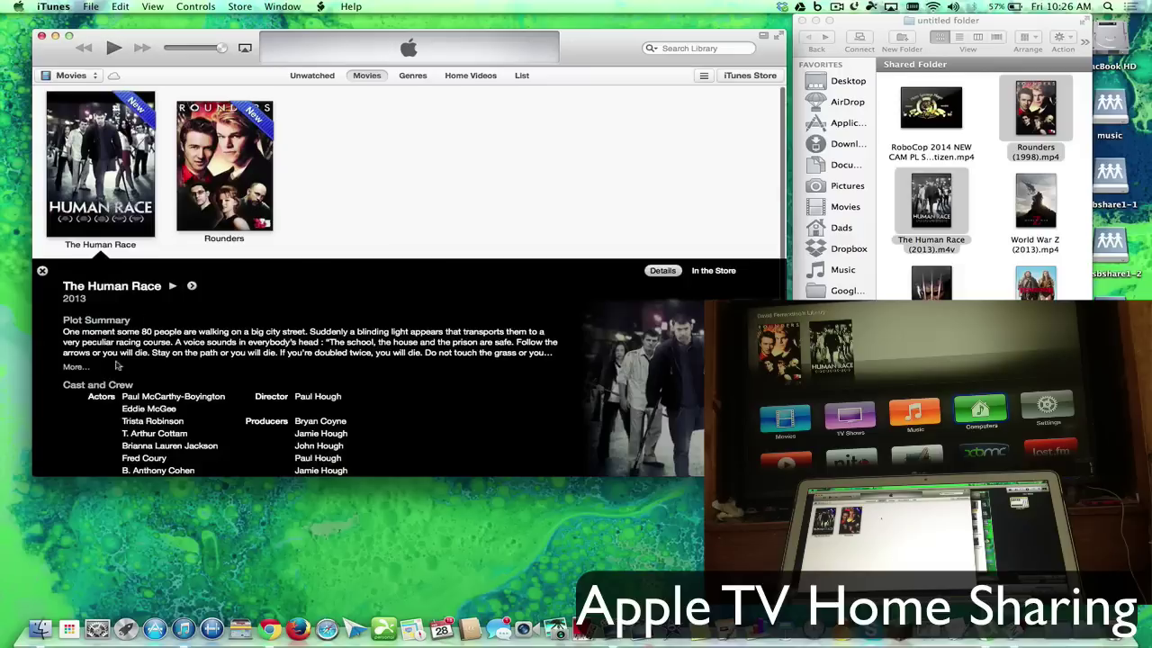
{"action": "left_click", "coordinate": [441, 187]}
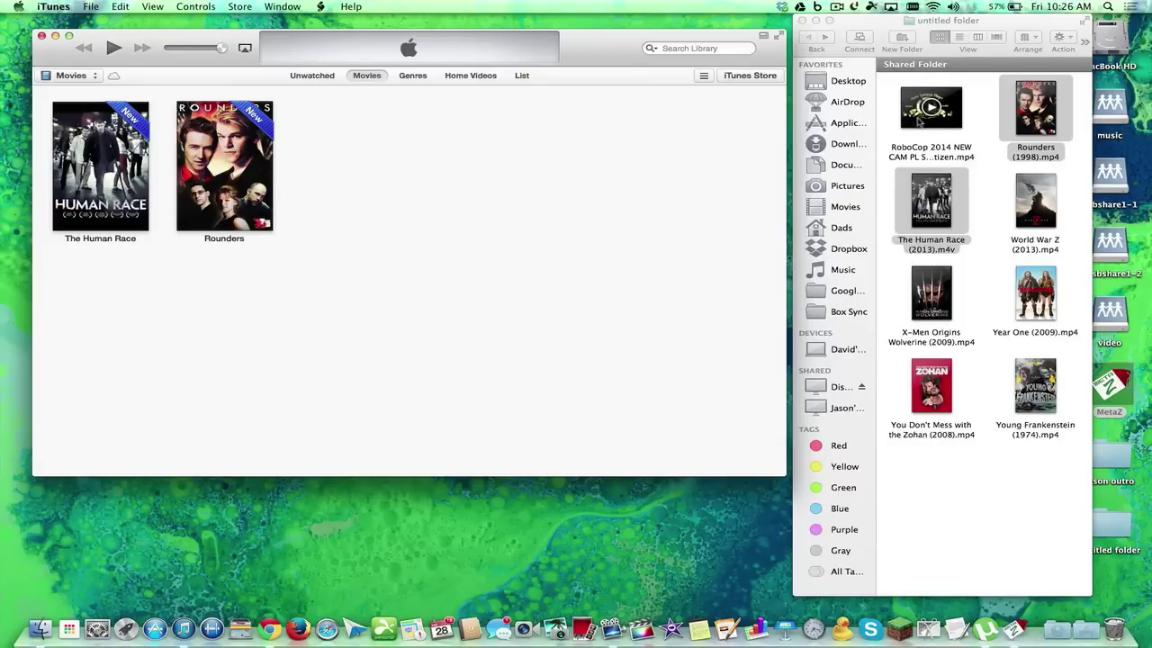
Select the RoboCop 2014 movie file in Finder's Shared Folder
{"action": "left_click", "coordinate": [917, 121]}
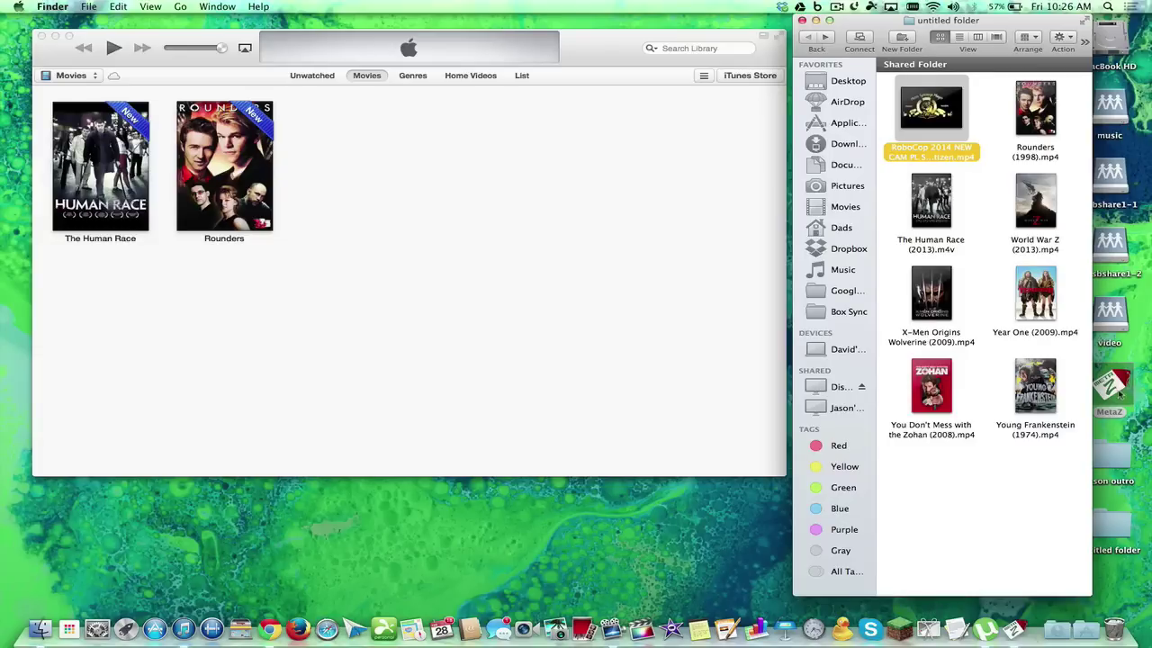
Quit and relaunch MetaZ, then load the RoboCop 2014 file into Files To Write
{"action": "right_click", "coordinate": [1017, 630]}
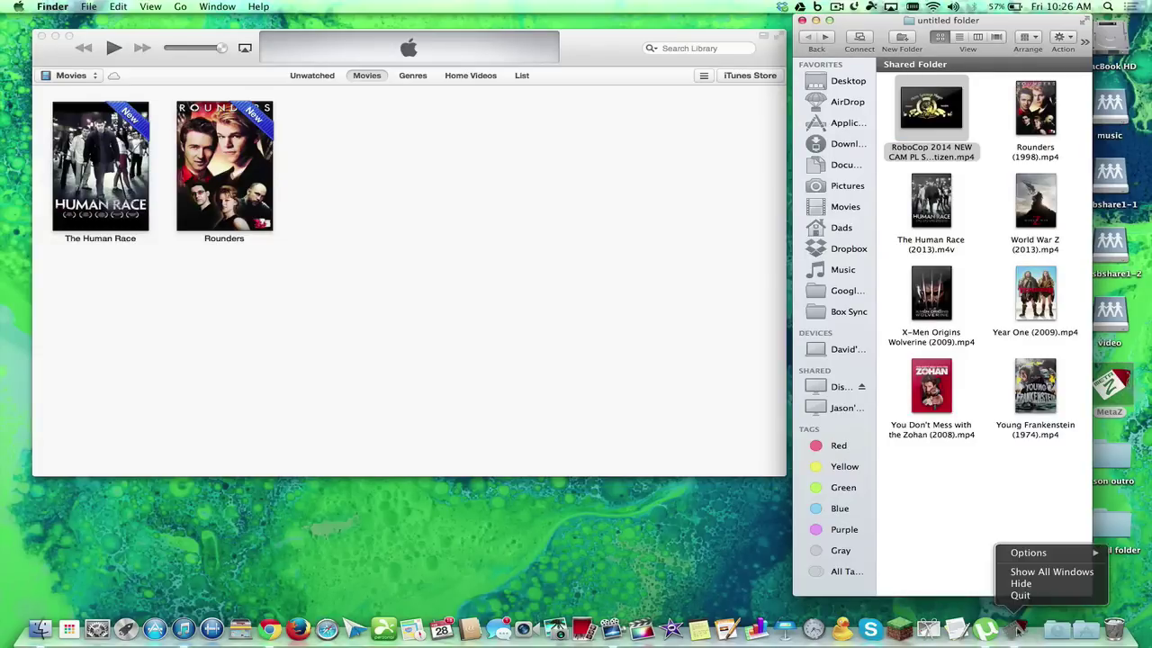
{"action": "left_click", "coordinate": [1020, 596]}
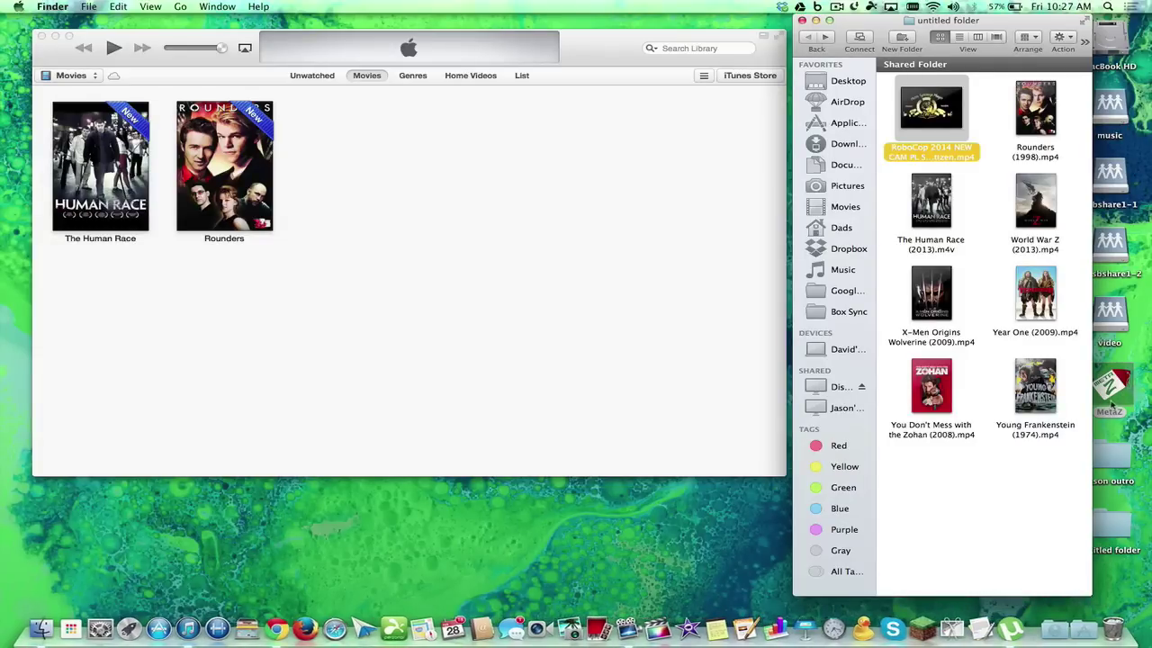
{"action": "double_click", "coordinate": [1109, 385]}
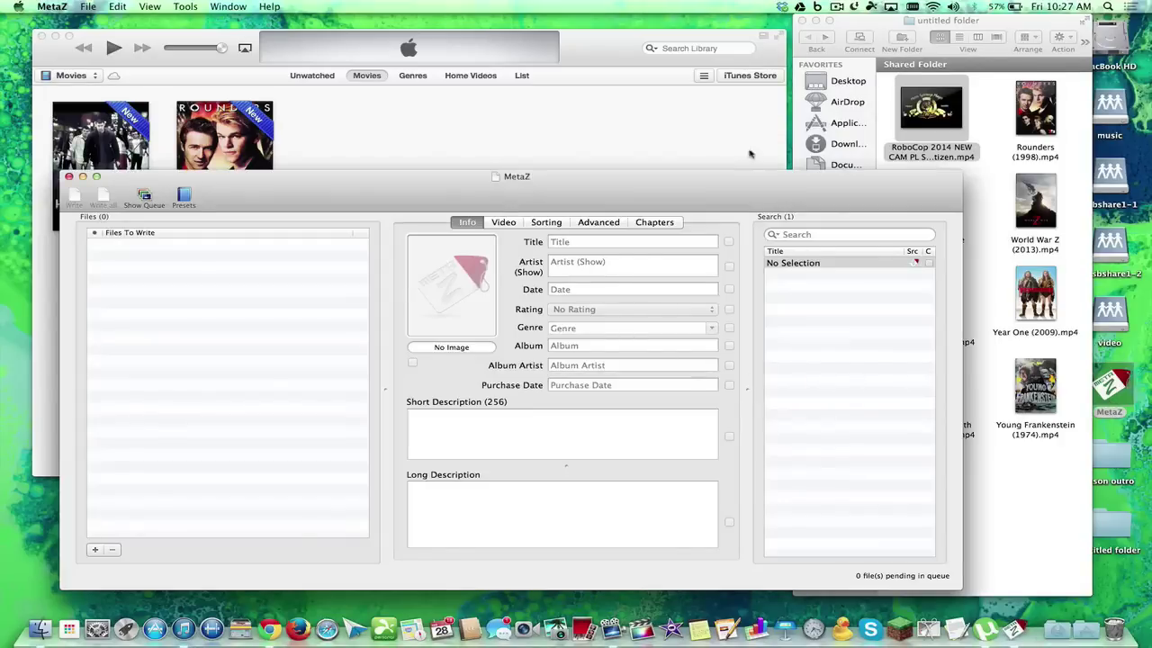
{"action": "left_click_drag", "start_coordinate": [726, 187], "coordinate": [808, 227]}
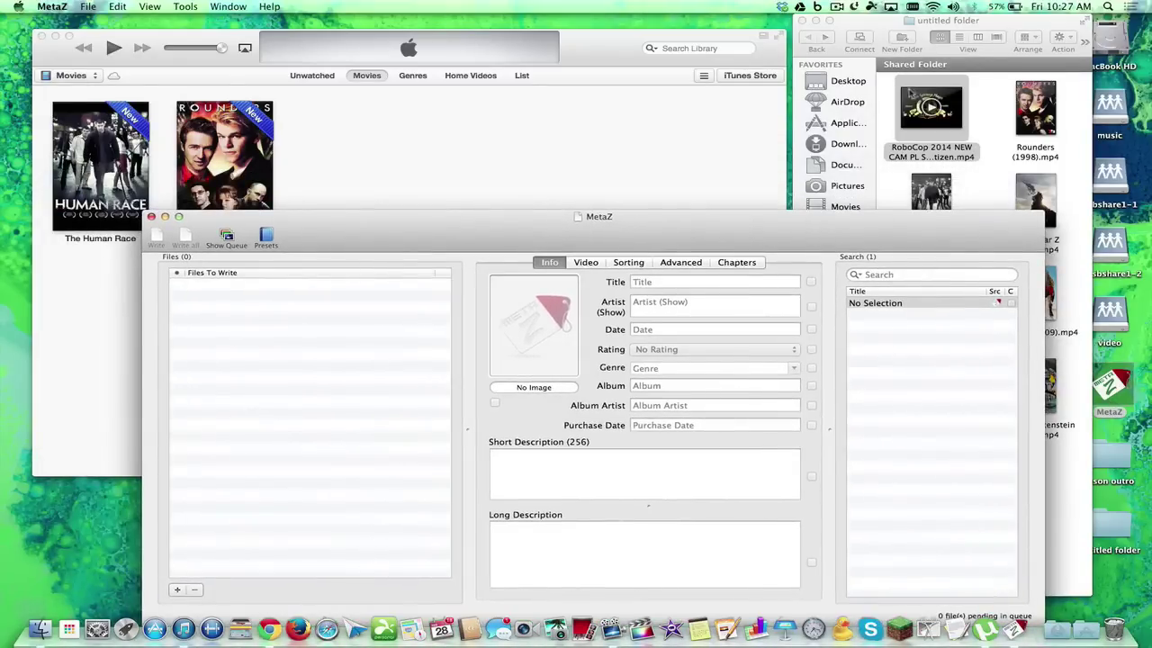
{"action": "left_click_drag", "start_coordinate": [909, 86], "coordinate": [340, 363]}
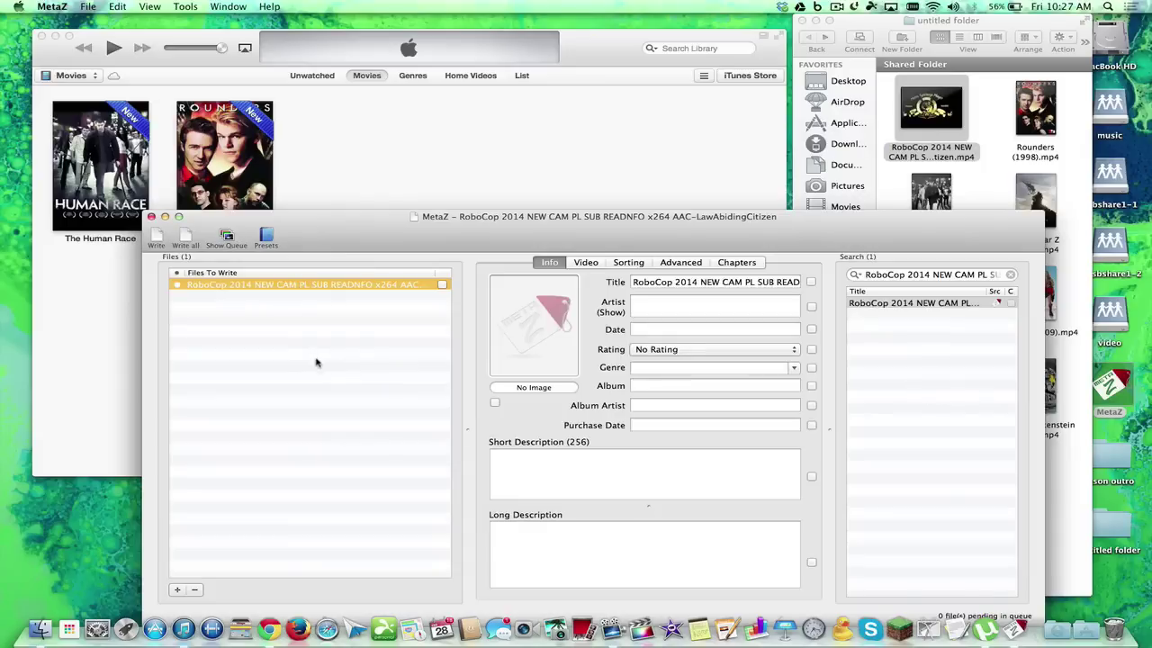
Rename the RoboCop entry to RoboCop 2014.mp4, then remove it from the file list
{"action": "left_click", "coordinate": [301, 286]}
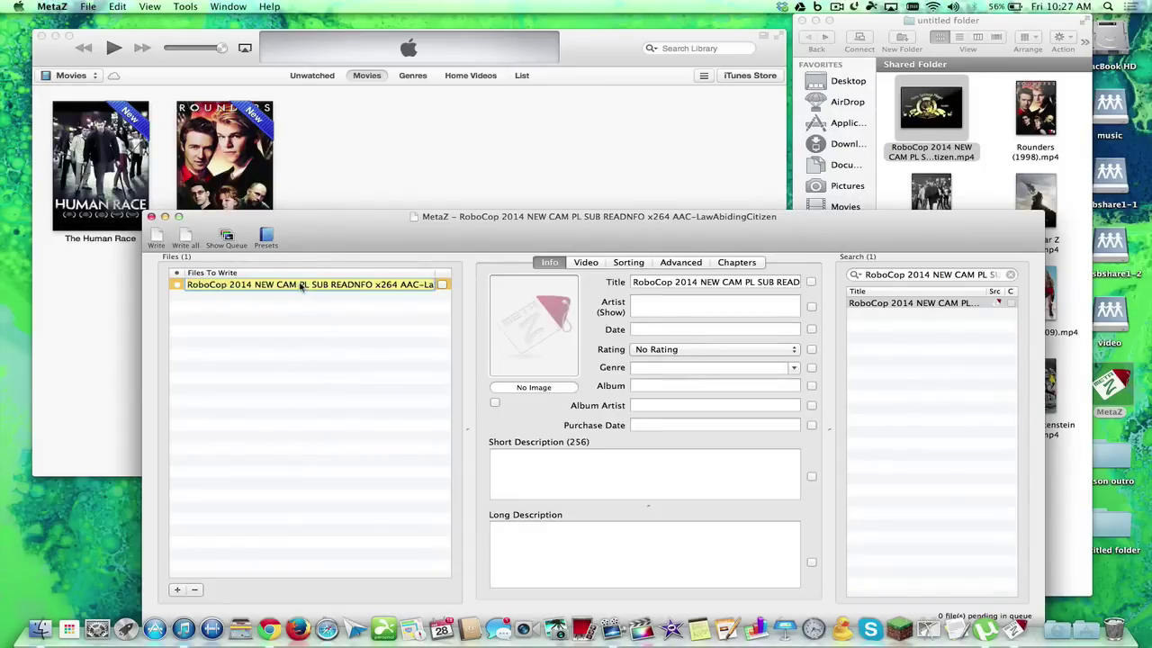
{"action": "left_click", "coordinate": [254, 286]}
{"action": "left_click_drag", "start_coordinate": [252, 285], "coordinate": [474, 285]}
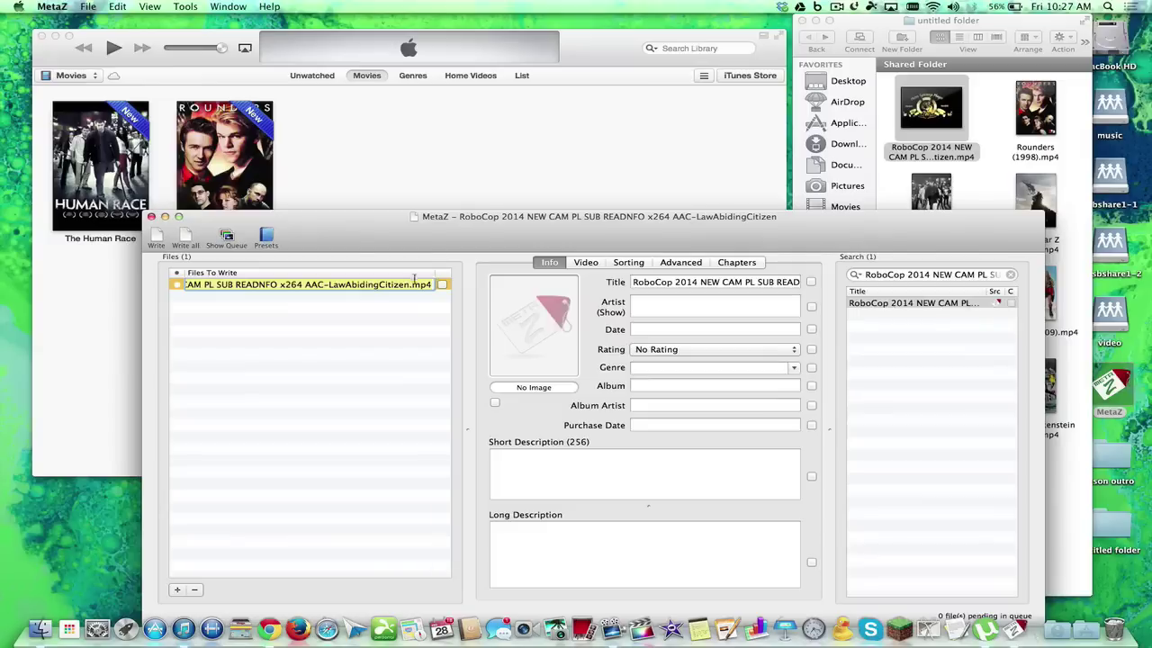
{"action": "key", "text": "BackSpace"}
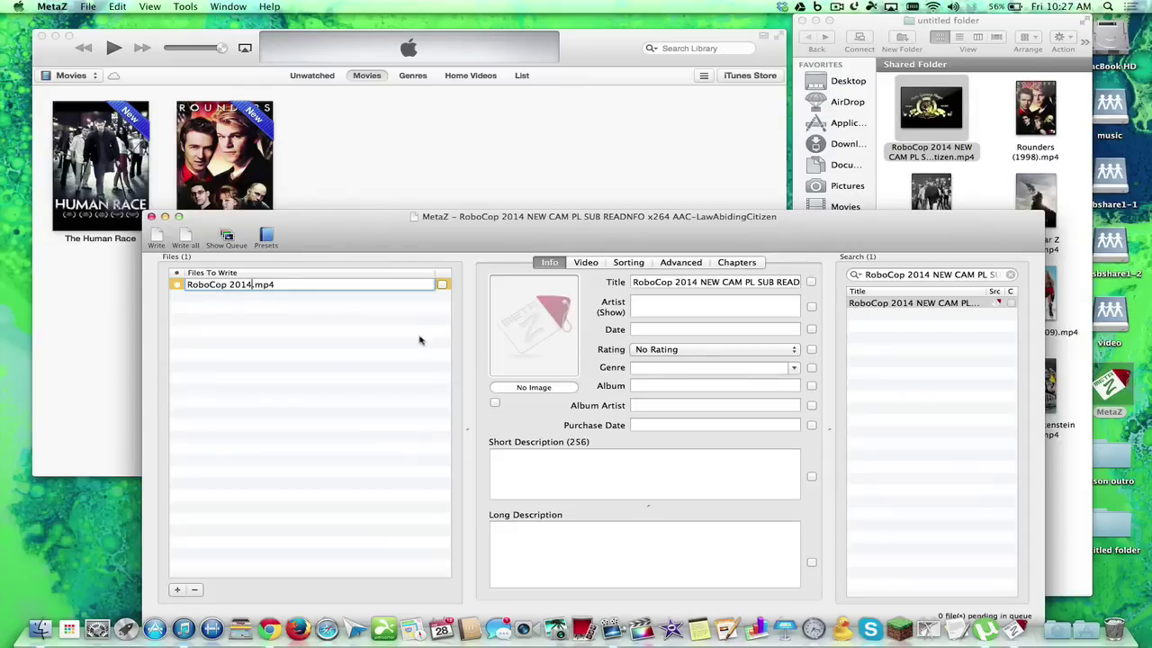
{"action": "left_click", "coordinate": [667, 282]}
{"action": "left_click_drag", "start_coordinate": [697, 282], "coordinate": [812, 281]}
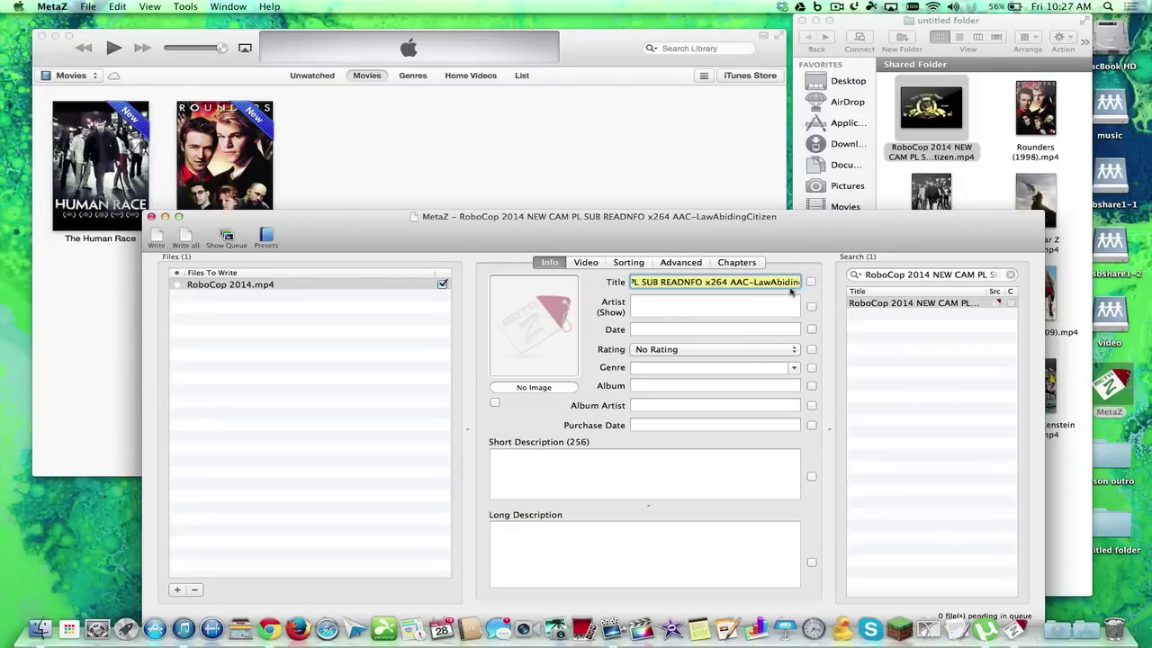
{"action": "left_click", "coordinate": [398, 285]}
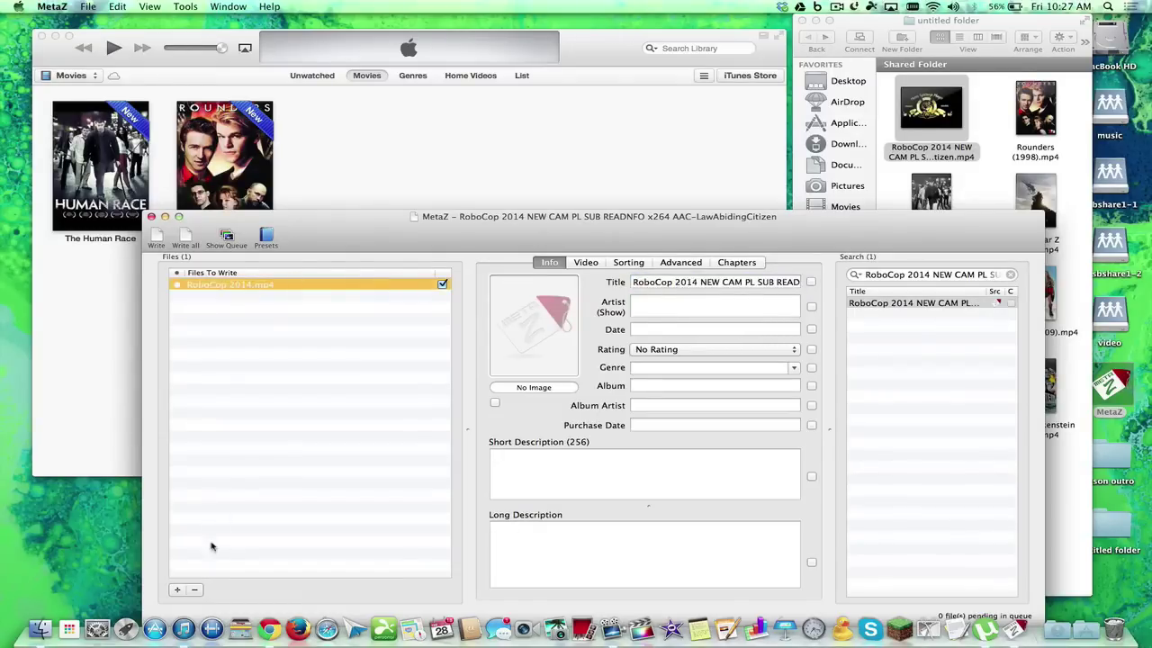
{"action": "left_click", "coordinate": [195, 590]}
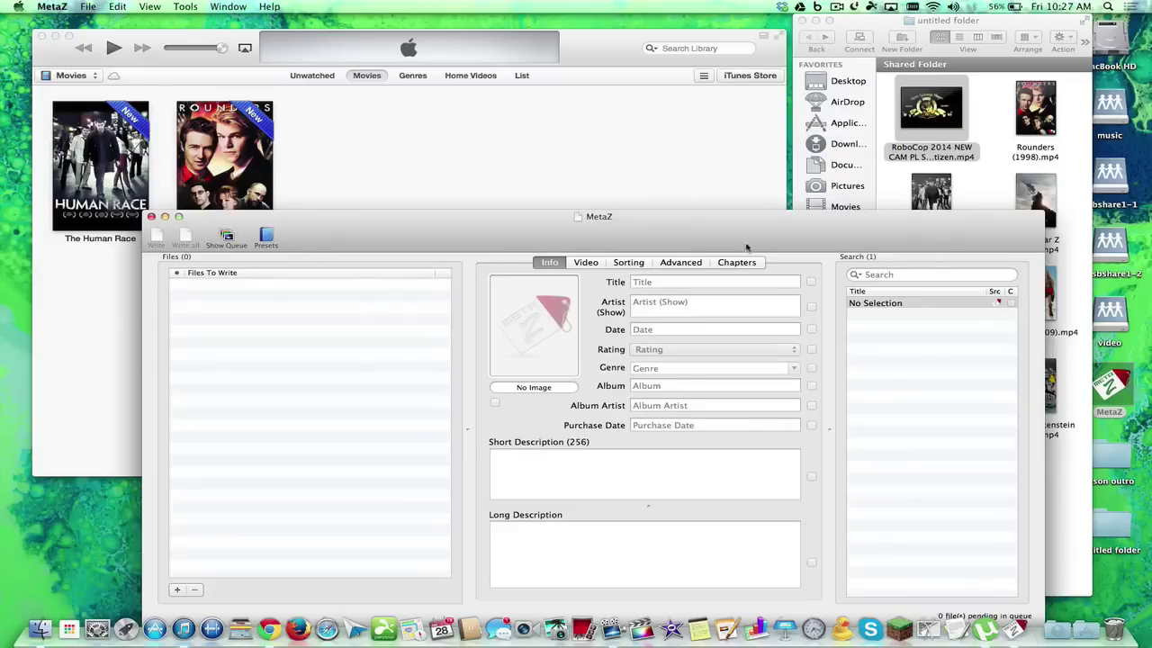
Rename the Finder file to 'RoboCop (2014).mp4' and drag it into MetaZ's Files To Write
{"action": "left_click", "coordinate": [929, 150]}
{"action": "left_click", "coordinate": [930, 150]}
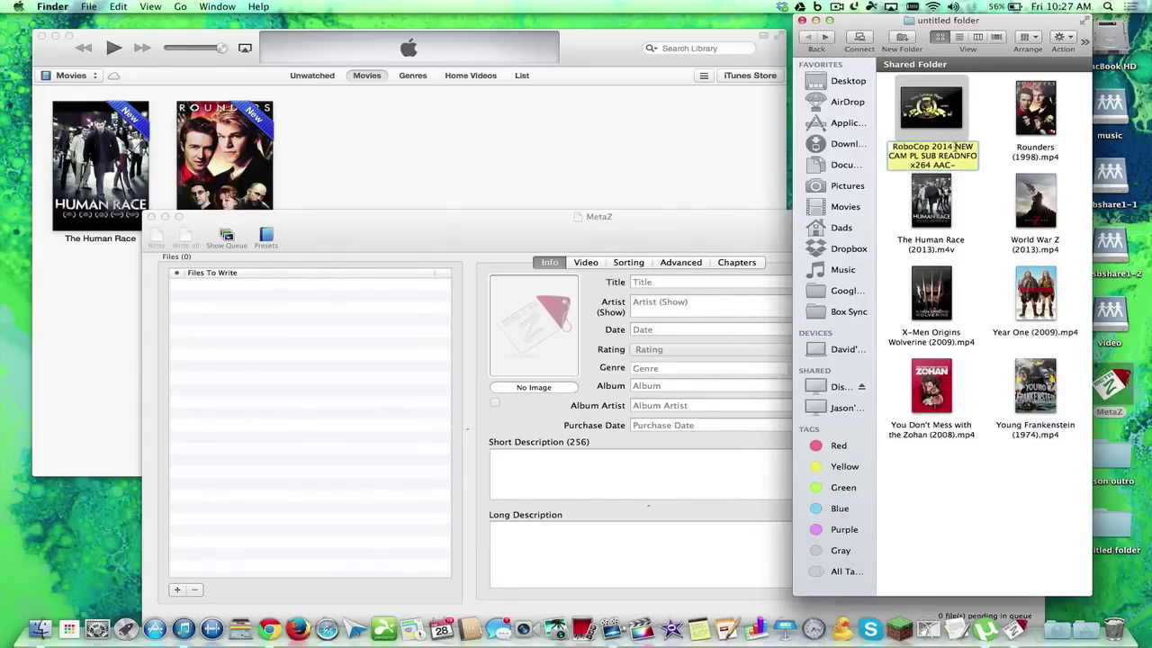
{"action": "scroll", "coordinate": [954, 171], "scroll_direction": "down", "scroll_amount": 2}
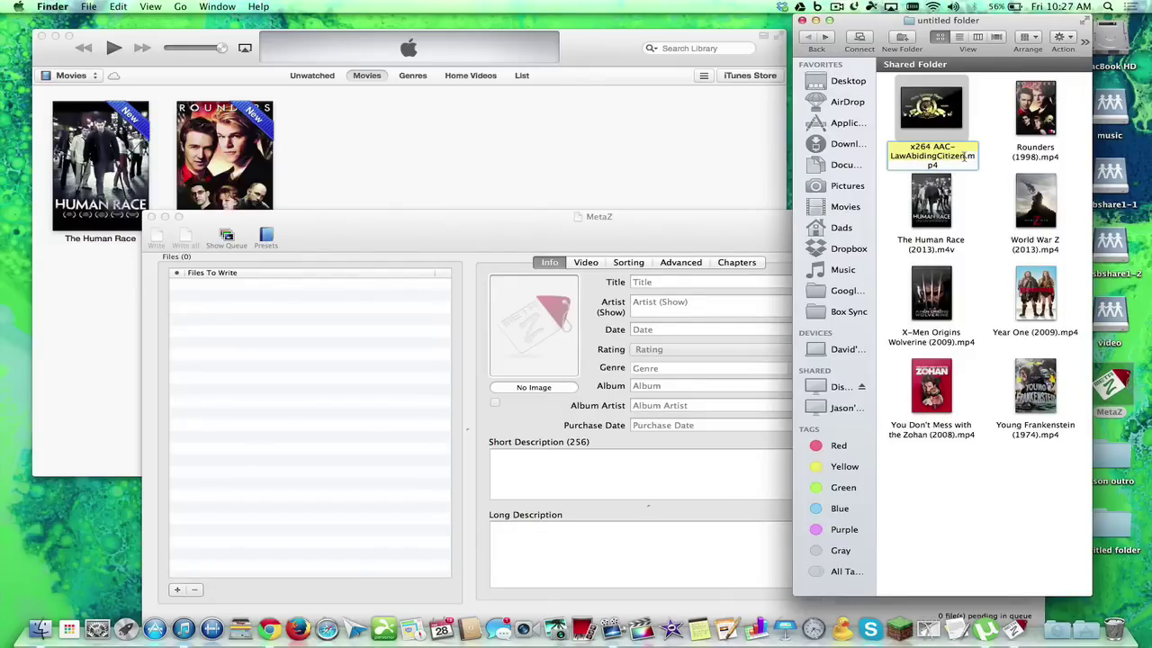
{"action": "type", "text": "RoboCop 2014"}
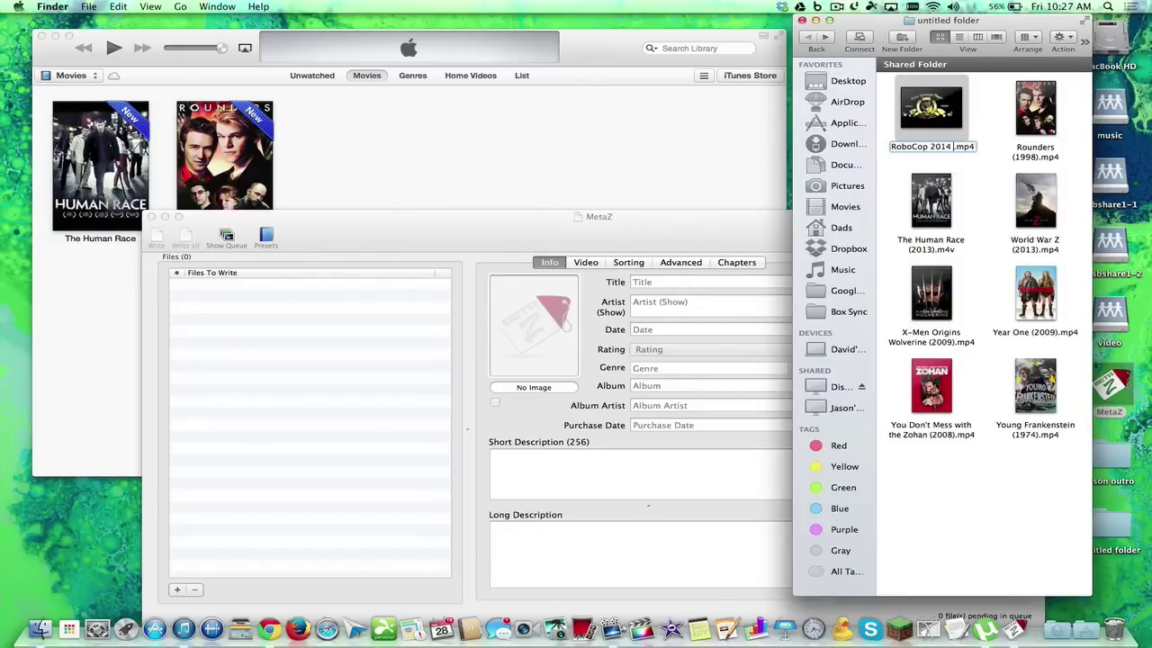
{"action": "left_click", "coordinate": [930, 146]}
{"action": "type", "text": "("}
{"action": "left_click", "coordinate": [951, 146]}
{"action": "type", "text": ")"}
{"action": "key", "text": "Return"}
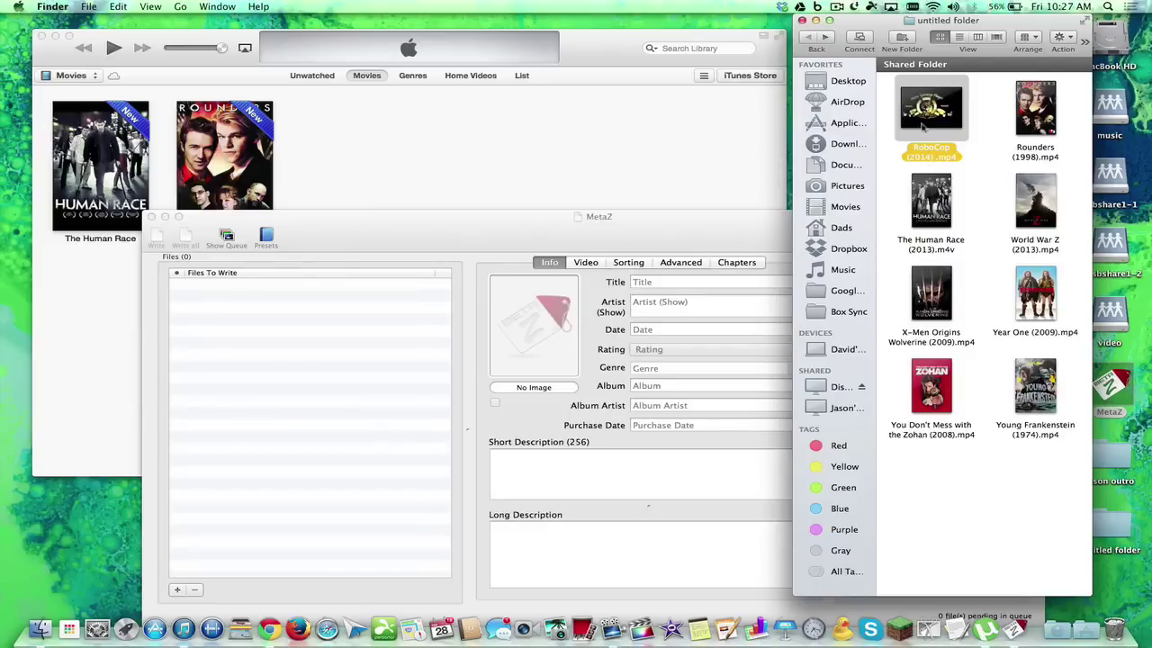
{"action": "left_click_drag", "start_coordinate": [927, 108], "coordinate": [374, 325]}
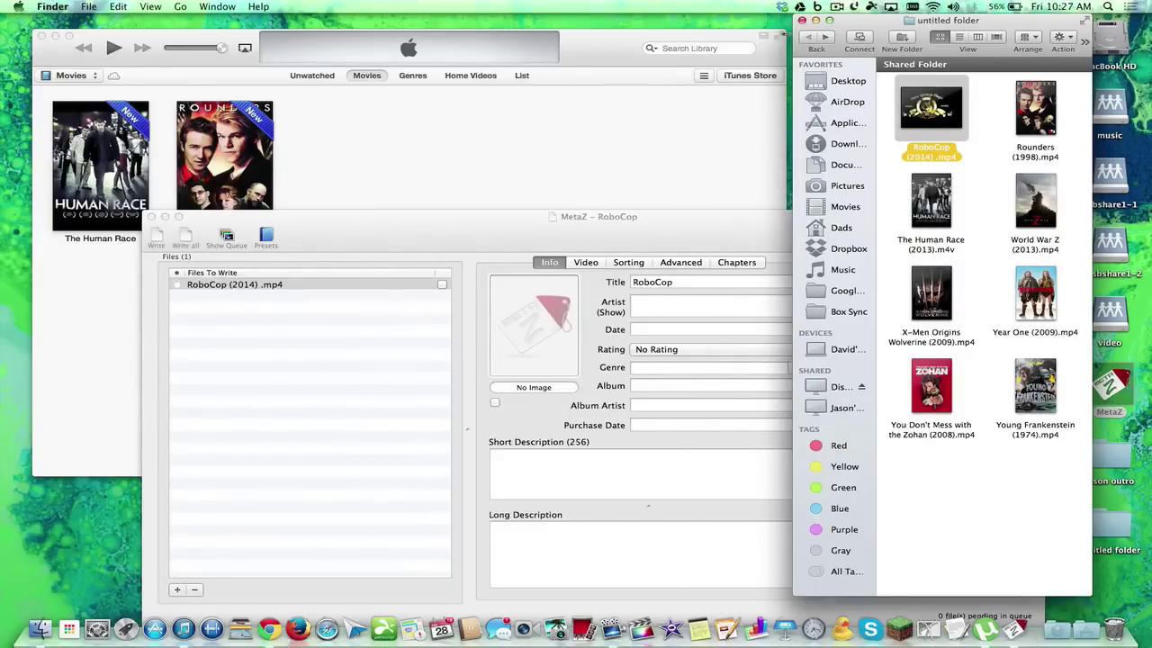
Compare the RoboCop search matches and apply the 2014 film with PG-13 rating and Feb 7, 2014 date
{"action": "left_click", "coordinate": [672, 229]}
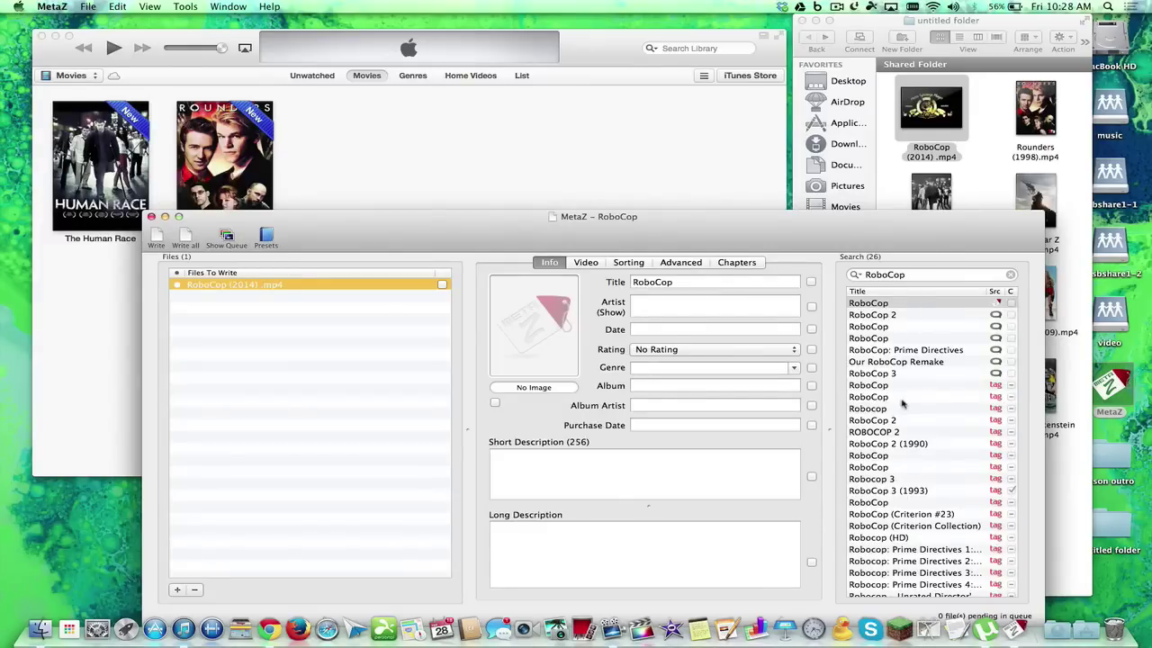
{"action": "left_click", "coordinate": [918, 315]}
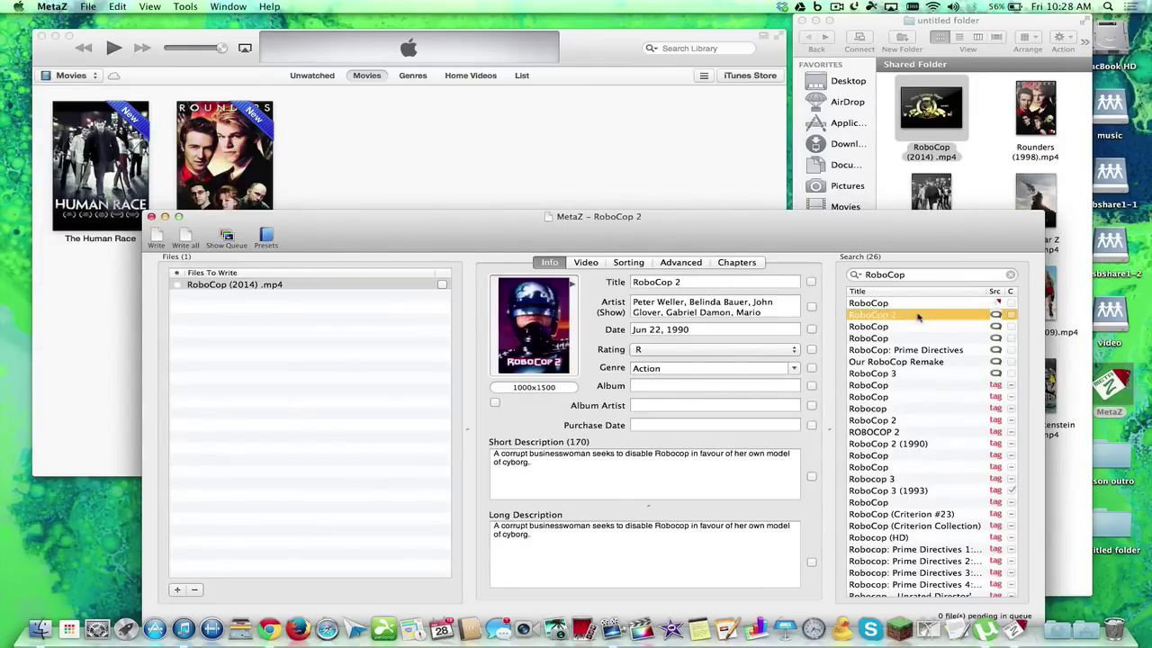
{"action": "left_click", "coordinate": [907, 326]}
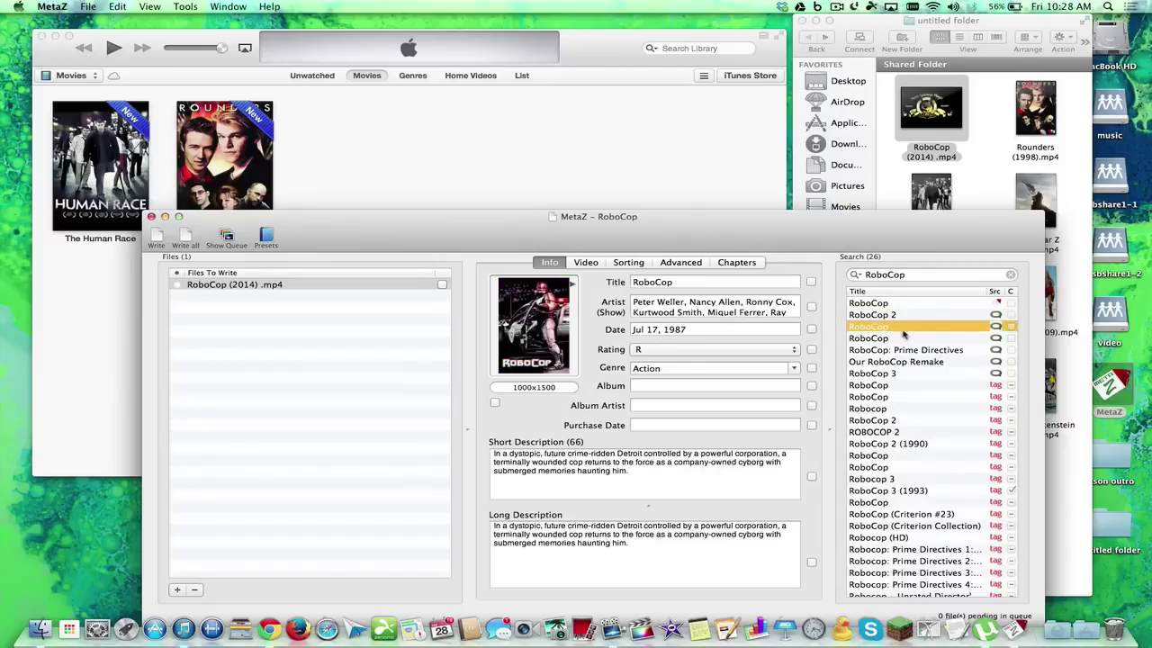
{"action": "left_click", "coordinate": [897, 338]}
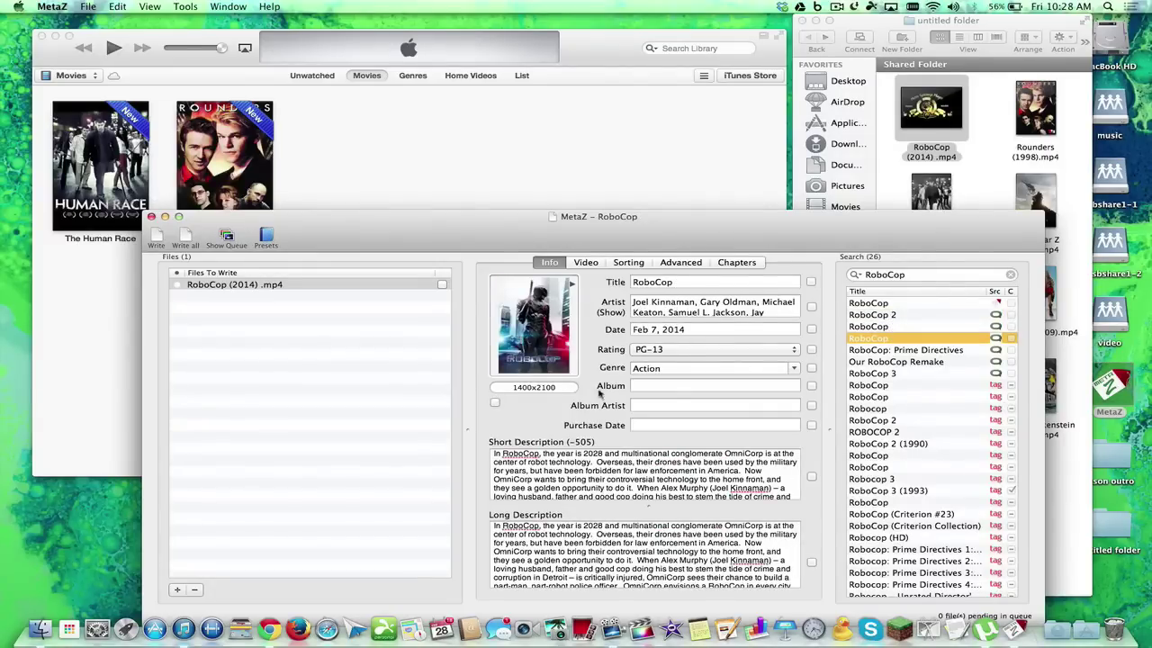
Review the Video, Sorting, Advanced and Chapters tags, then return to Info
{"action": "left_click", "coordinate": [586, 262]}
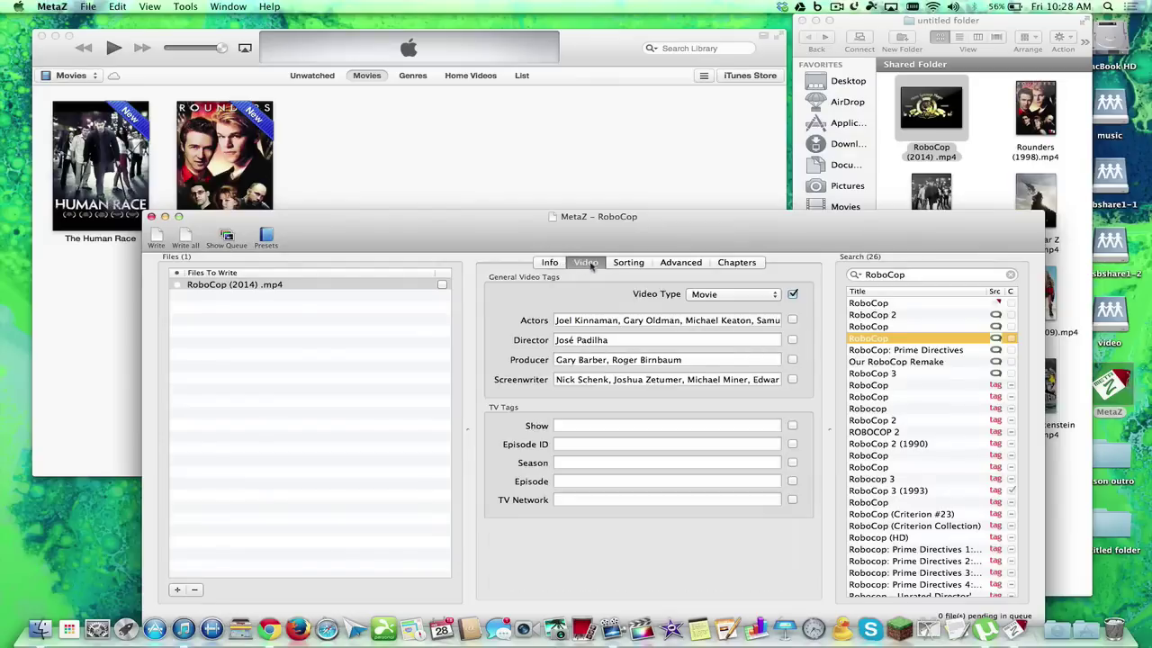
{"action": "left_click", "coordinate": [626, 262]}
{"action": "left_click", "coordinate": [666, 266]}
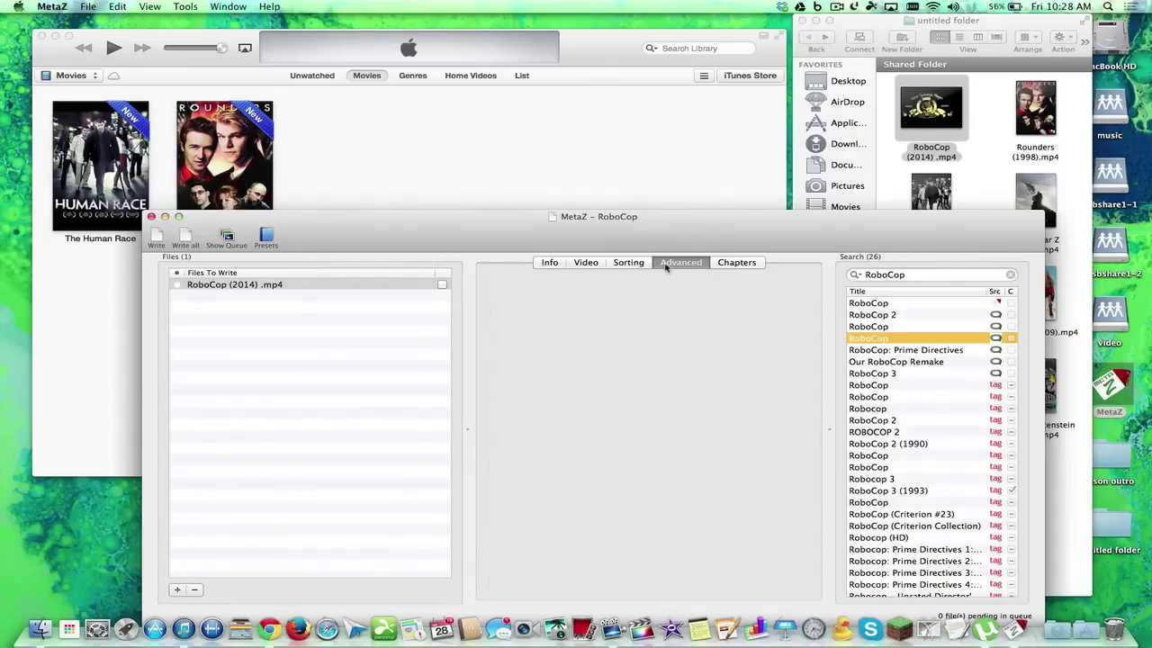
{"action": "left_click", "coordinate": [727, 264]}
{"action": "left_click", "coordinate": [550, 263]}
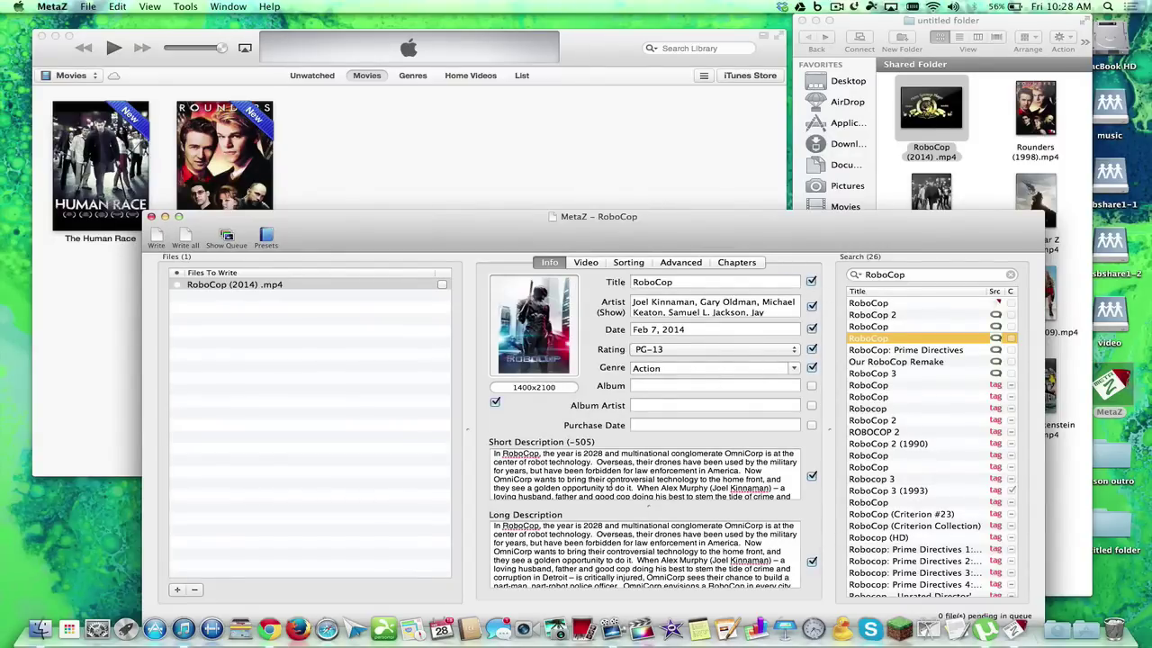
Tick RoboCop (2014).mp4, write its tags, dismiss the completion notice and return to Finder
{"action": "left_click", "coordinate": [442, 284]}
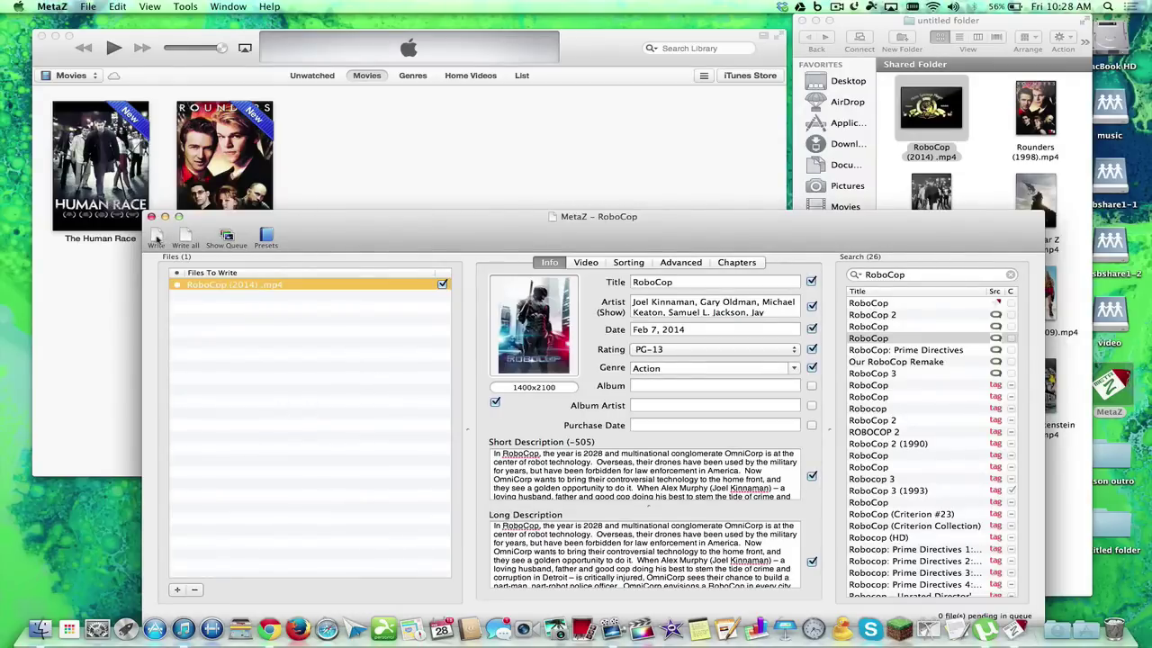
{"action": "left_click", "coordinate": [156, 238]}
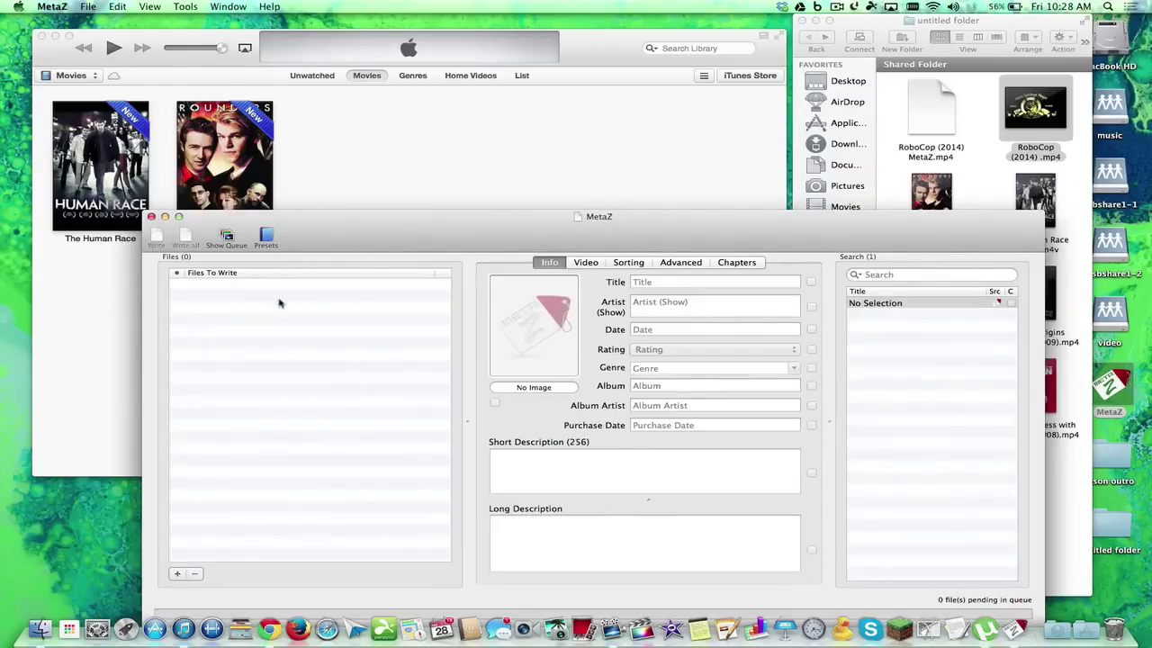
{"action": "left_click", "coordinate": [887, 171]}
{"action": "mouse_move", "coordinate": [922, 135]}
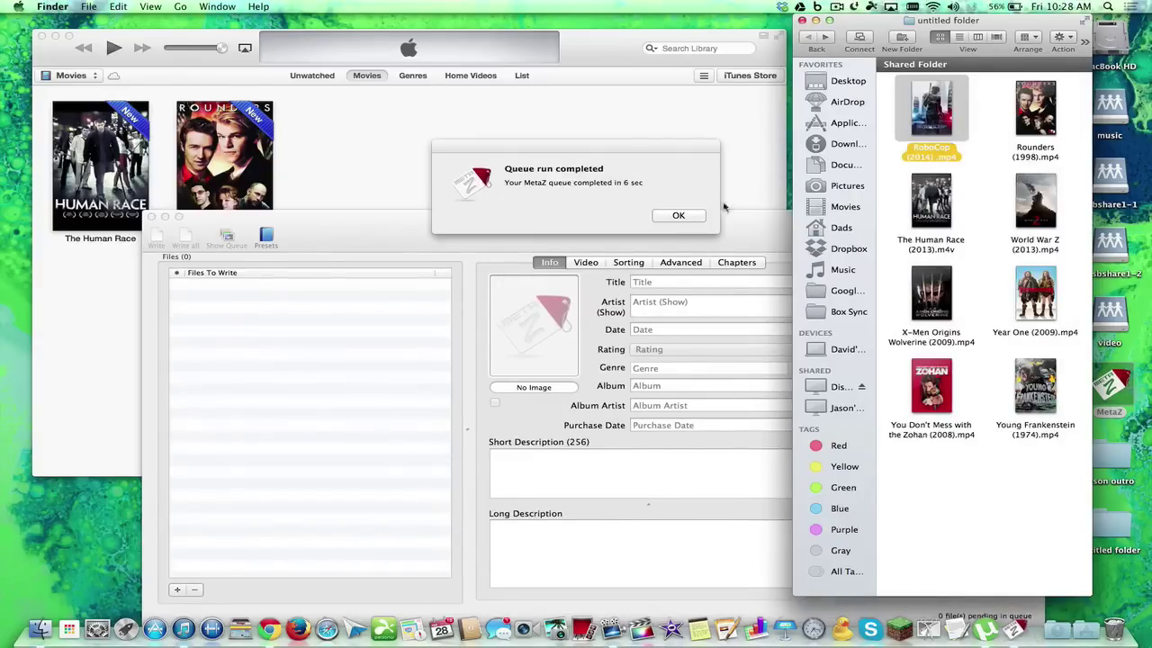
{"action": "left_click", "coordinate": [678, 216]}
{"action": "left_click", "coordinate": [880, 165]}
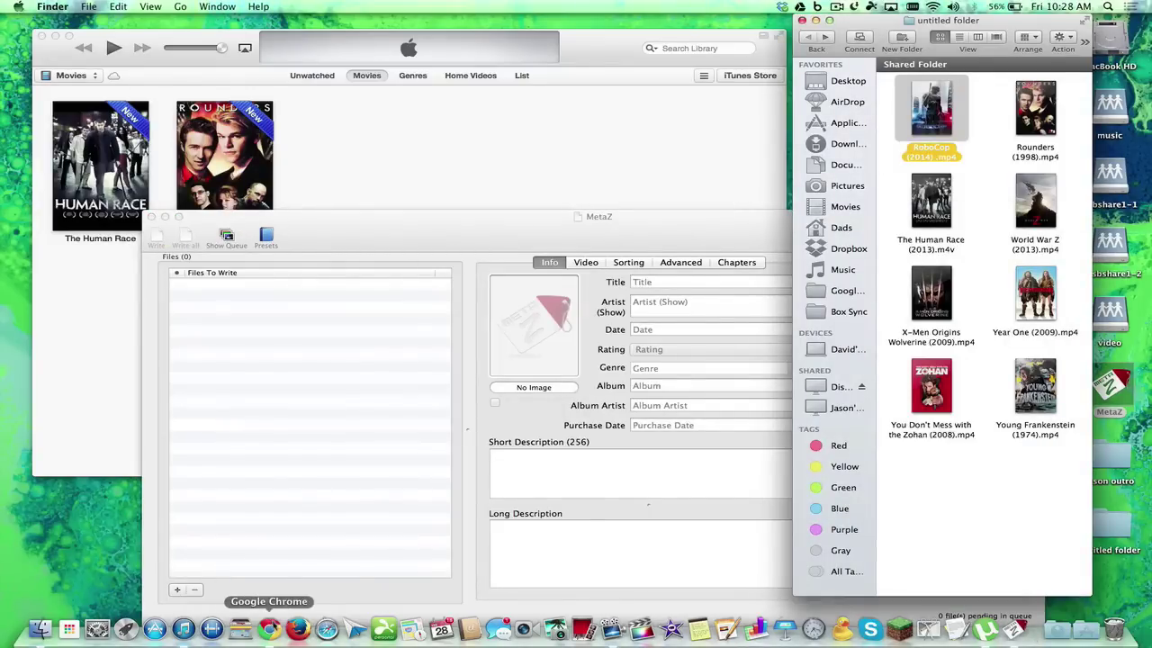
{"action": "left_click", "coordinate": [268, 628]}
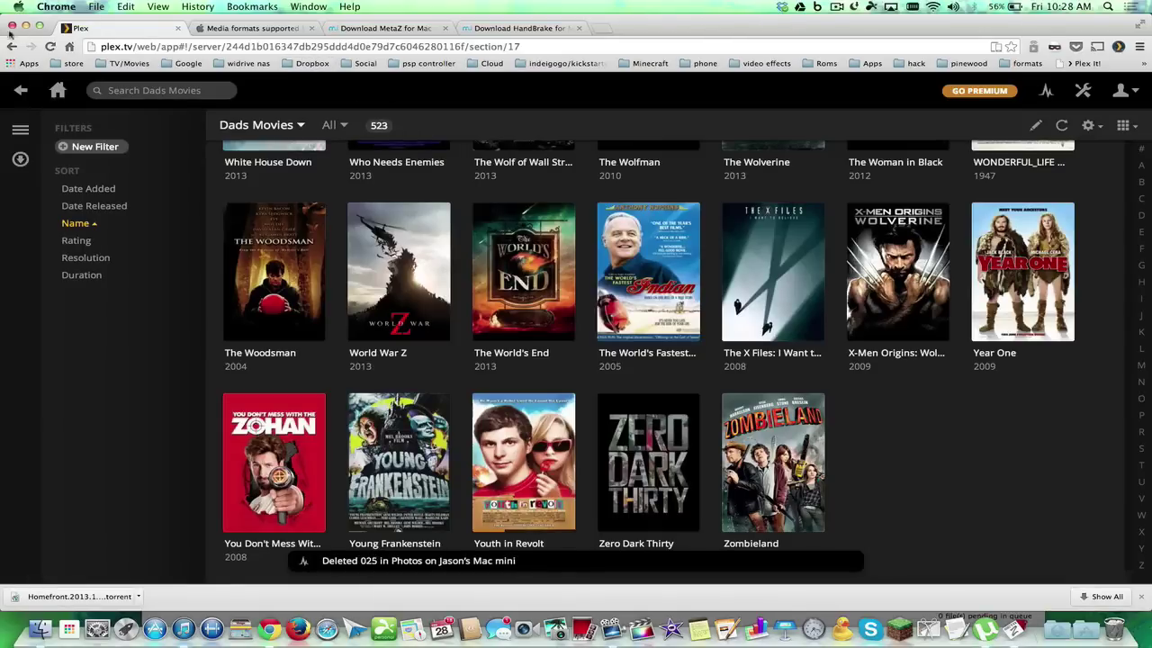
{"action": "left_click", "coordinate": [25, 27]}
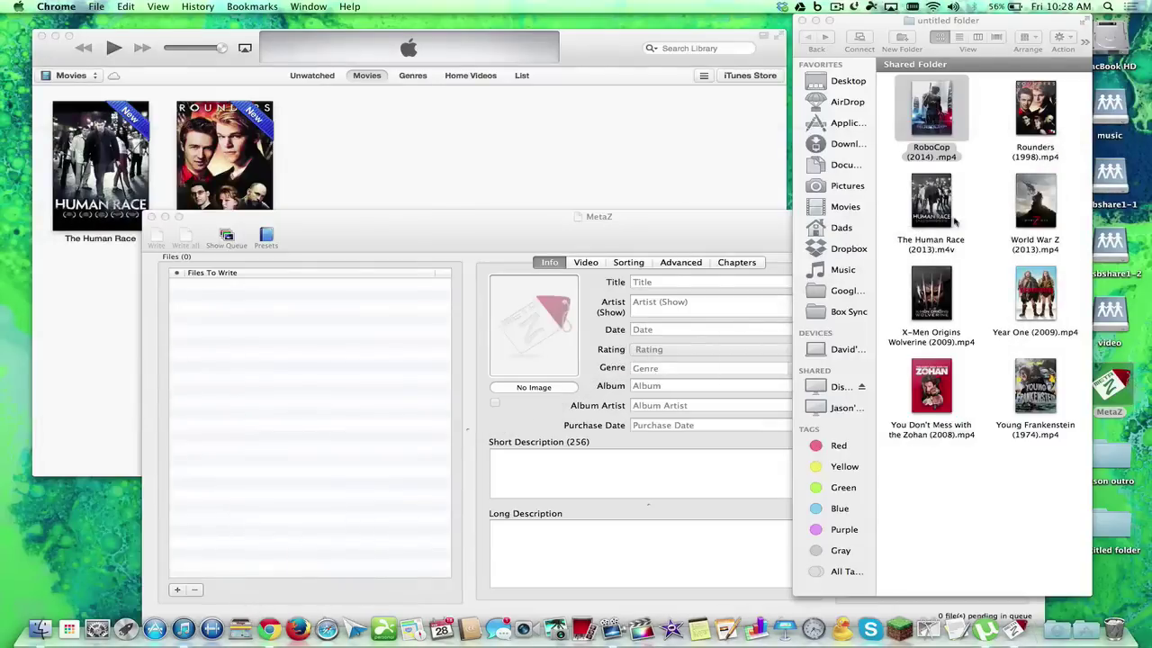
Add RoboCop (2014).mp4 to the iTunes Movies library and view its plot and cast details
{"action": "left_click", "coordinate": [675, 142]}
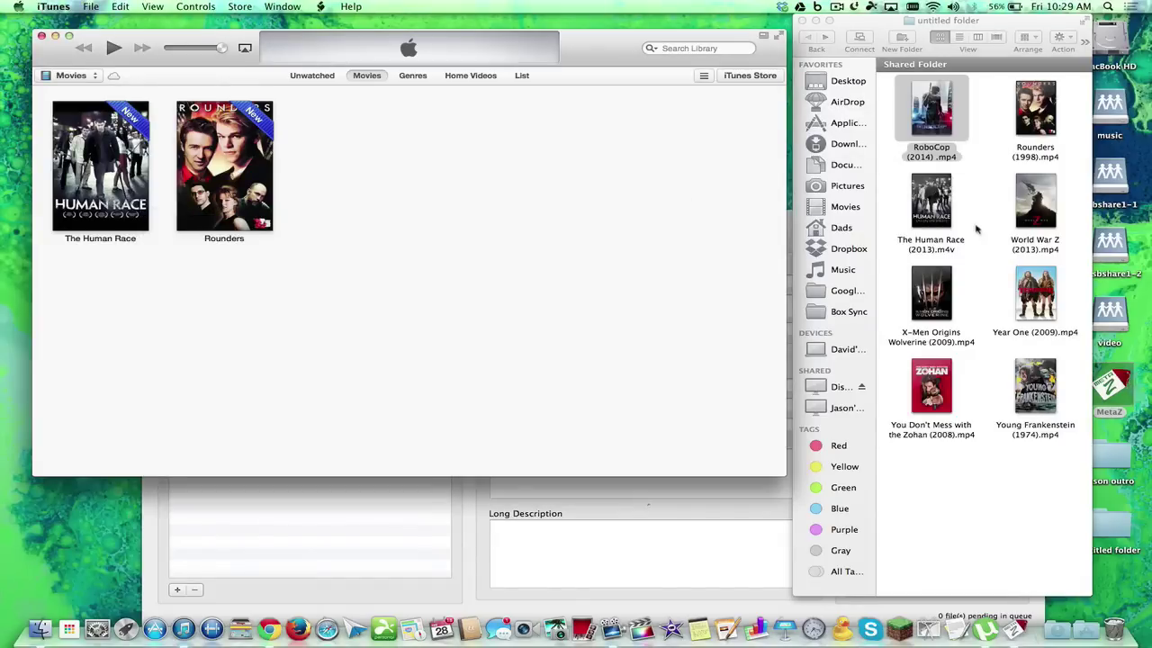
{"action": "left_click_drag", "start_coordinate": [945, 126], "coordinate": [548, 241]}
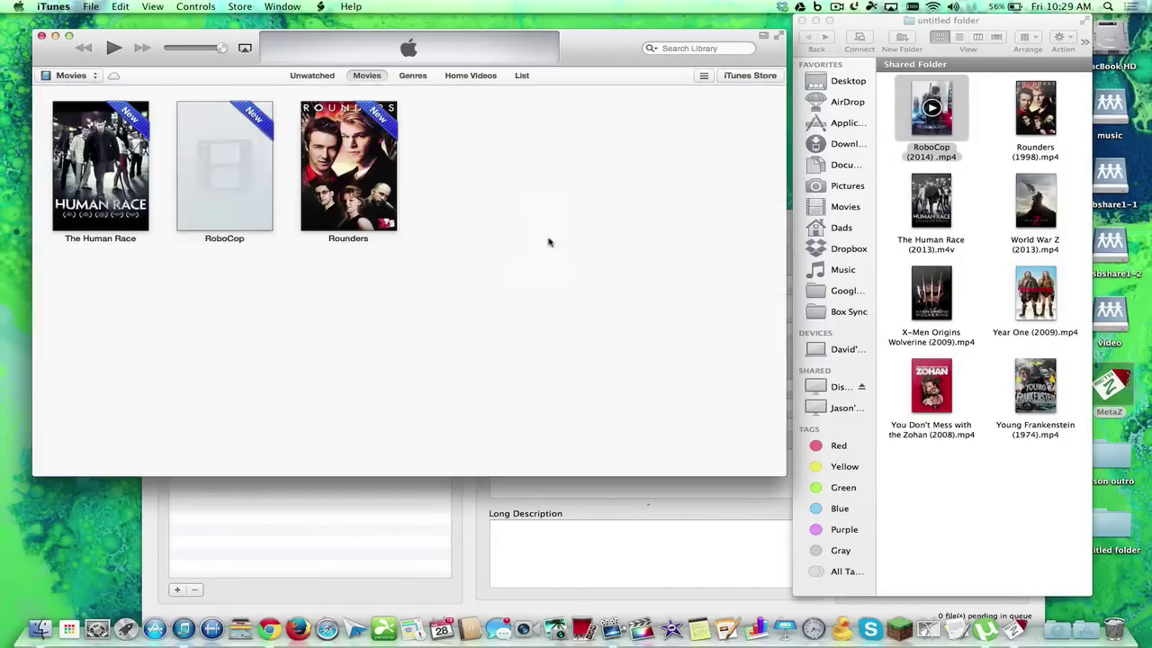
{"action": "left_click", "coordinate": [224, 166]}
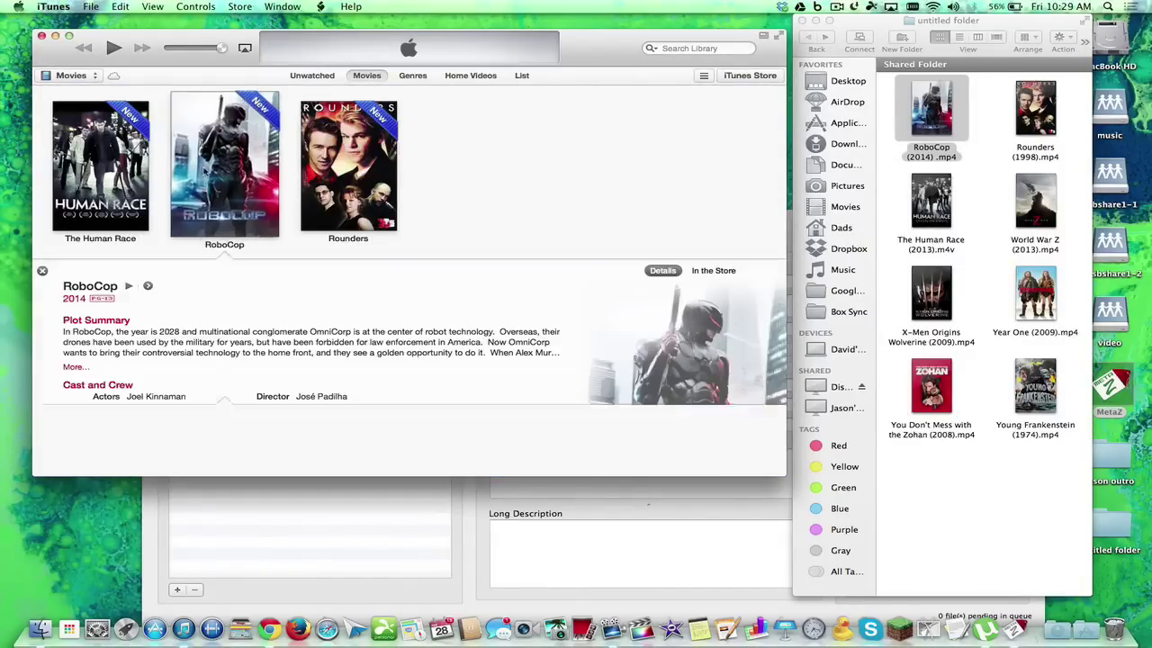
{"action": "scroll", "coordinate": [308, 338], "scroll_direction": "up", "scroll_amount": 3}
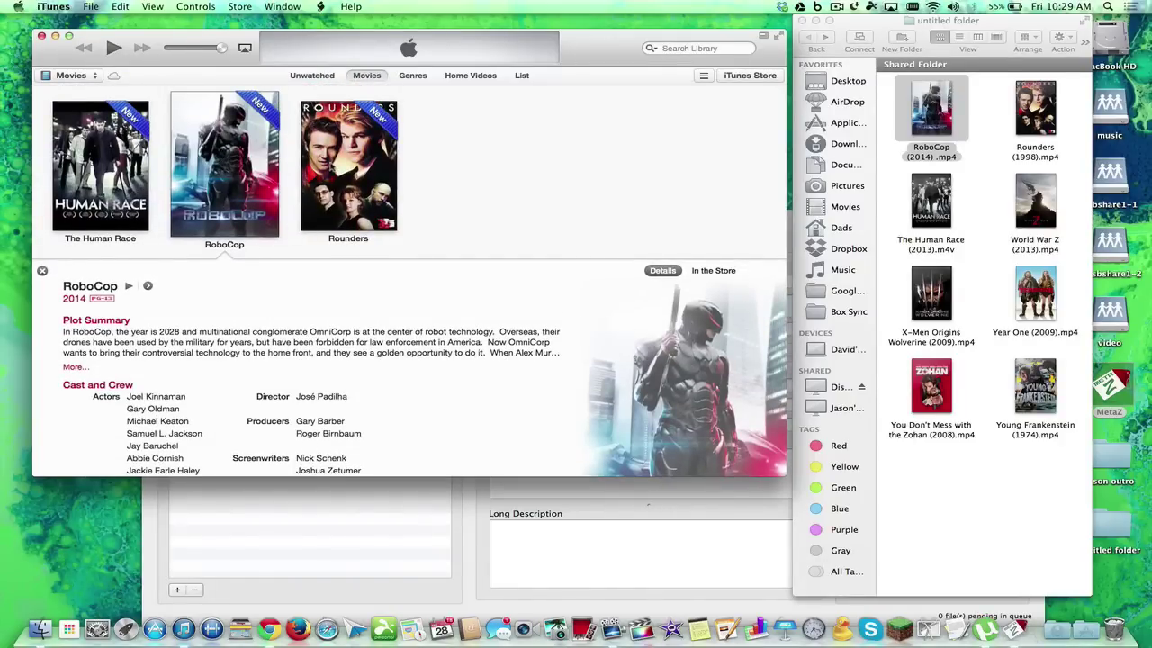
Play and pause Rounders, close the video, then switch to MetaZ and back to iTunes
{"action": "double_click", "coordinate": [348, 167]}
{"action": "mouse_move", "coordinate": [363, 180]}
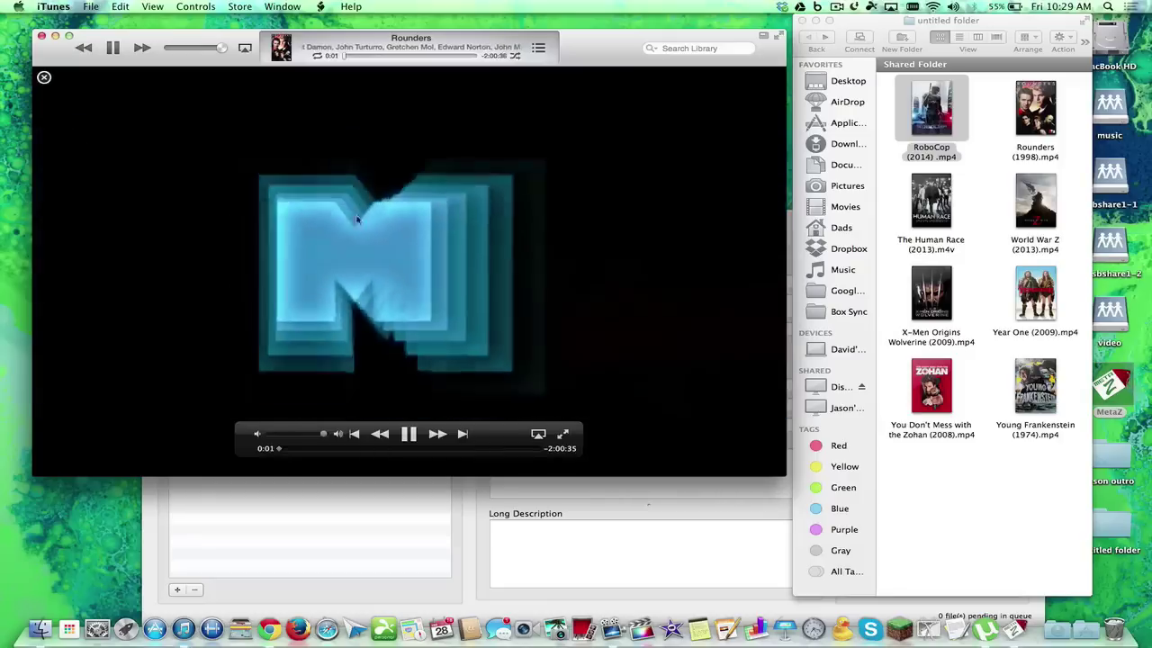
{"action": "left_click", "coordinate": [407, 433]}
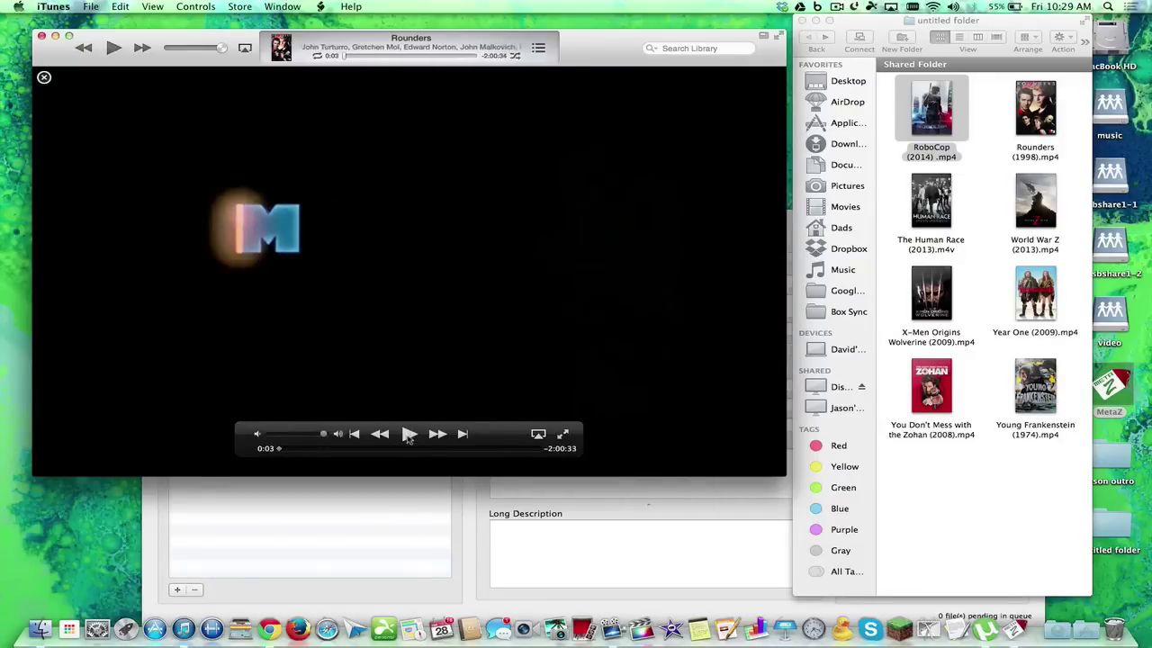
{"action": "left_click", "coordinate": [43, 78]}
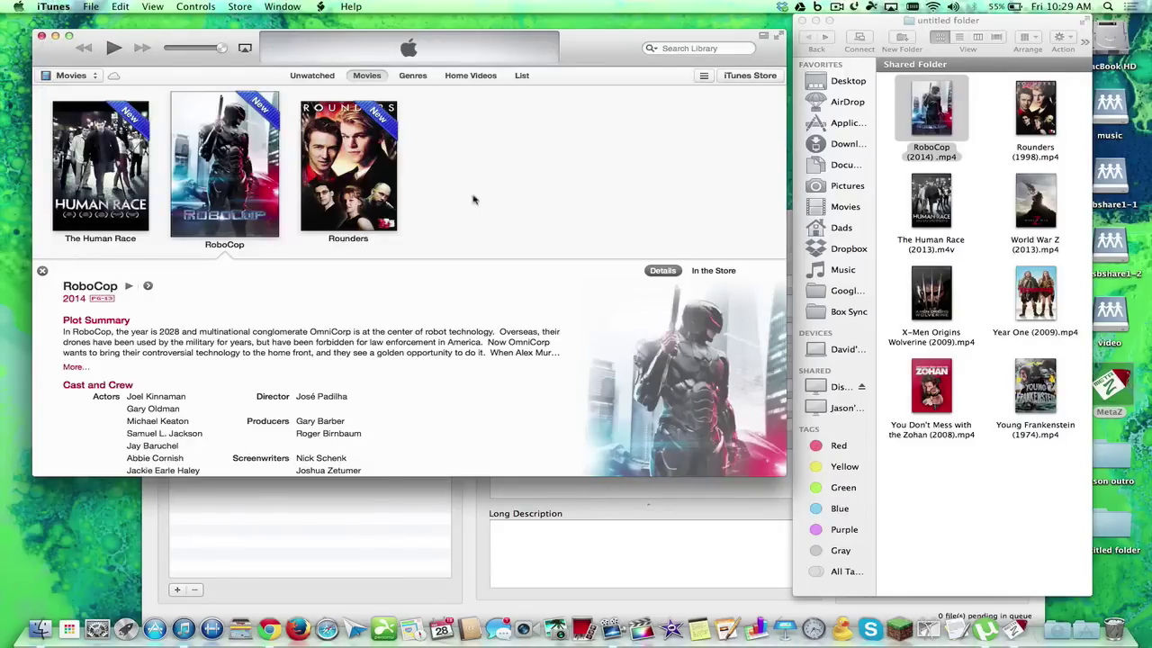
{"action": "left_click", "coordinate": [455, 565]}
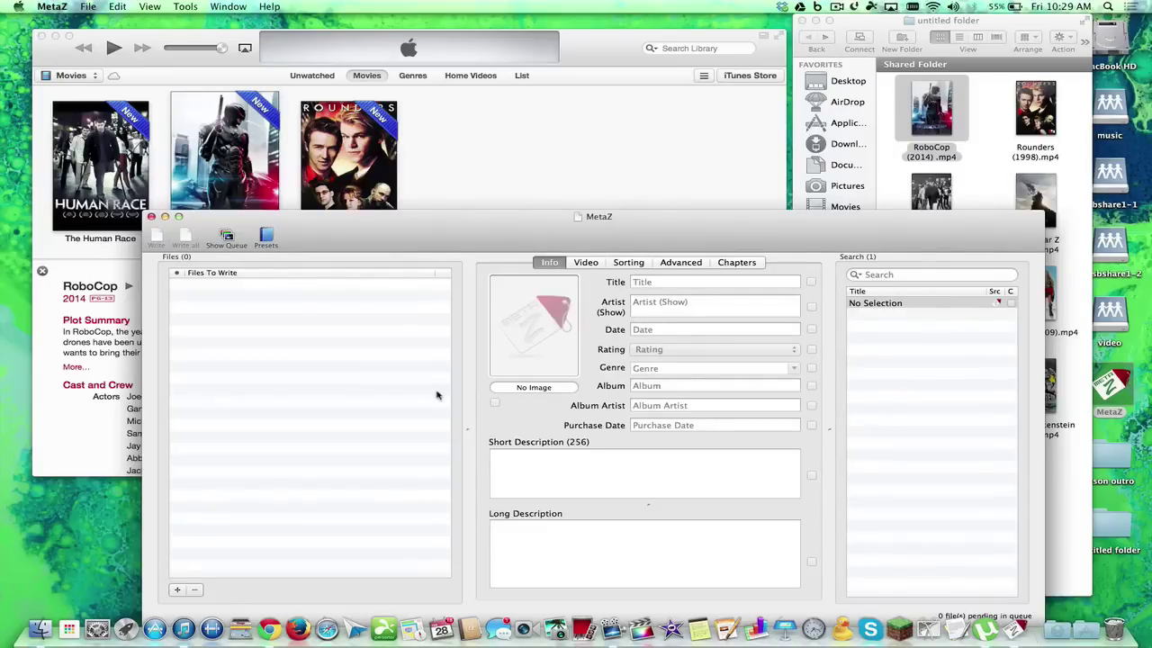
{"action": "left_click", "coordinate": [583, 172]}
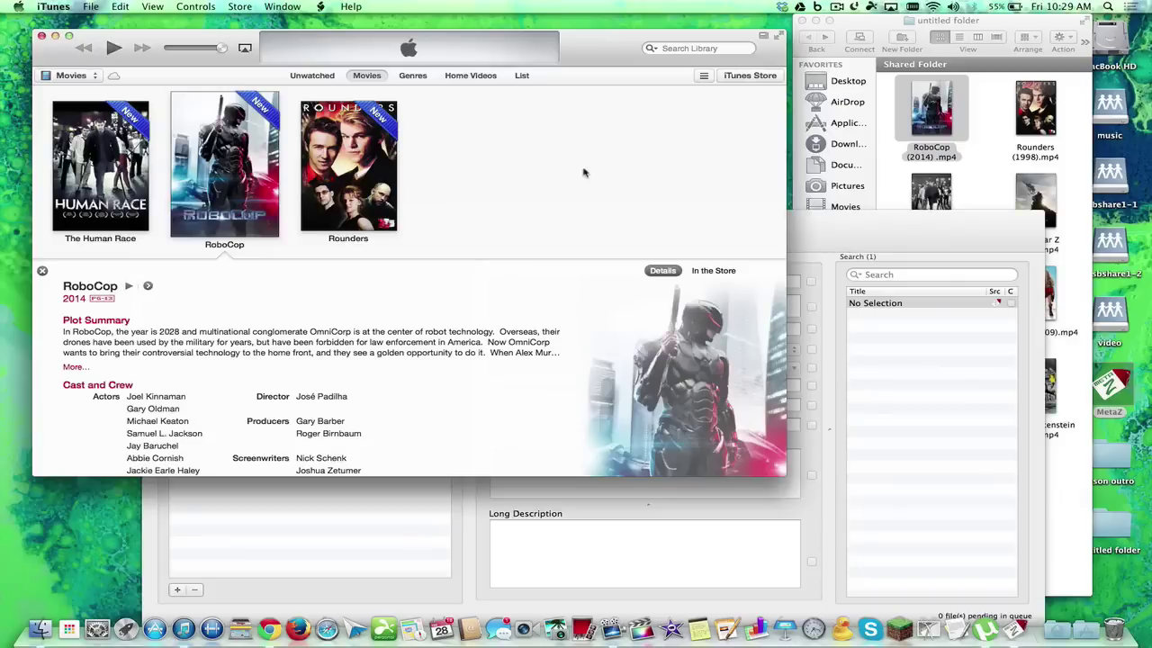